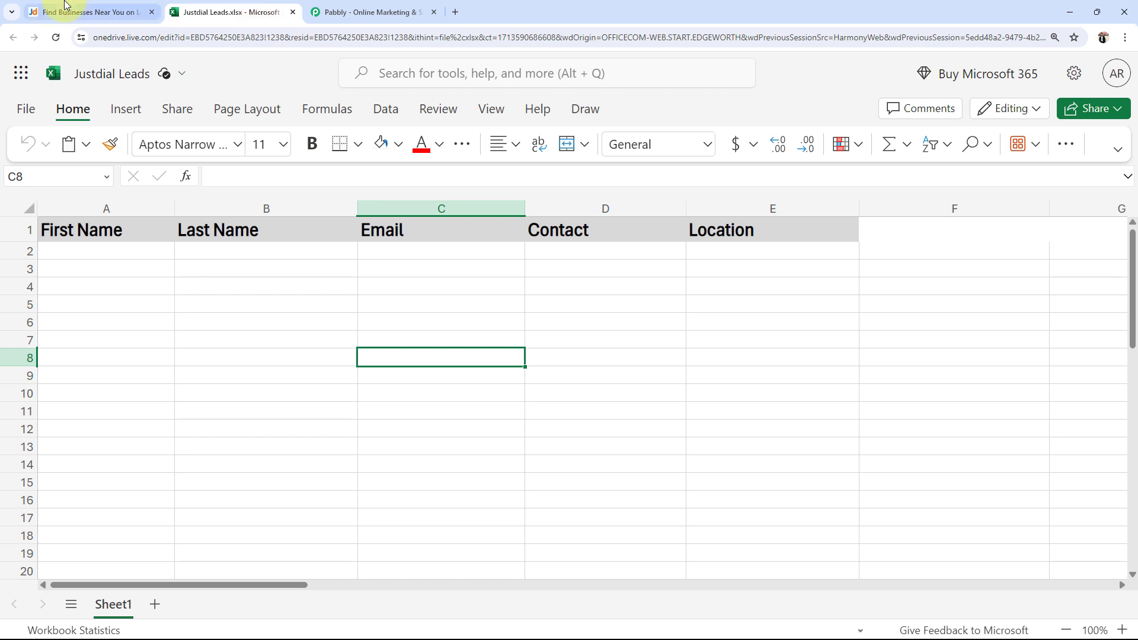
Switch to the Pabbly website, enter the account's app overview and open Pabbly Connect.
left_click(89, 12)
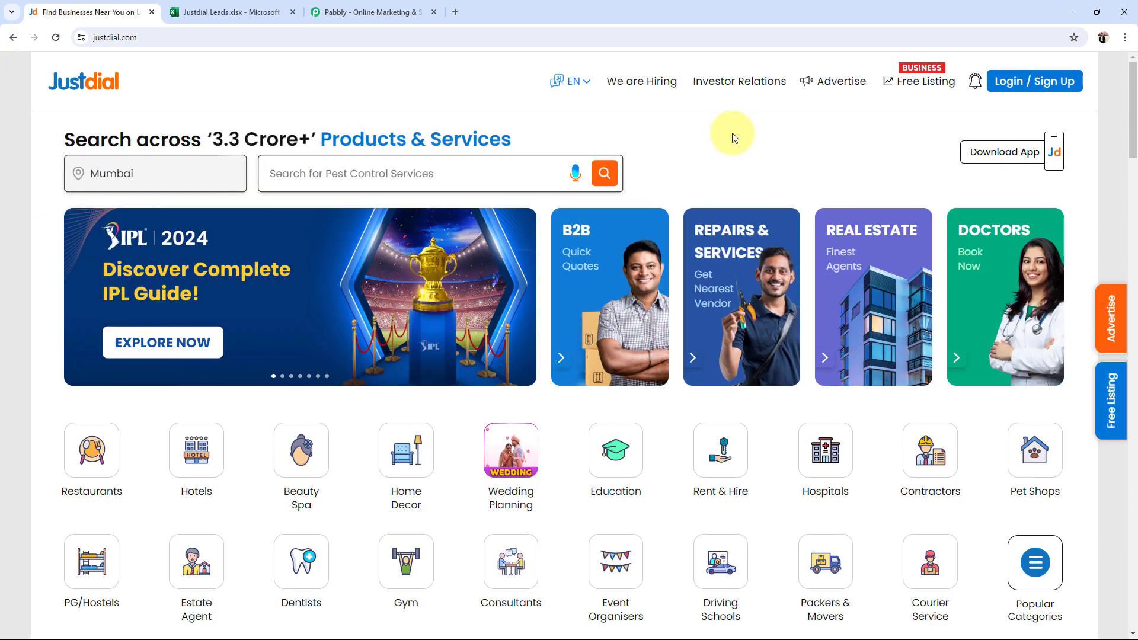
left_click(374, 12)
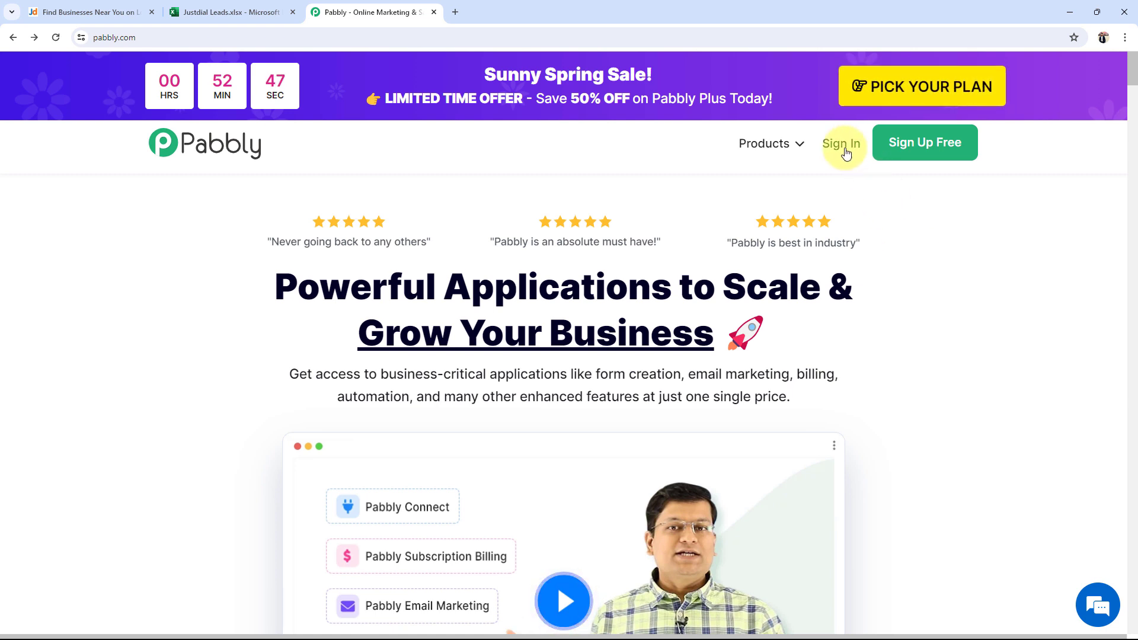
left_click(923, 152)
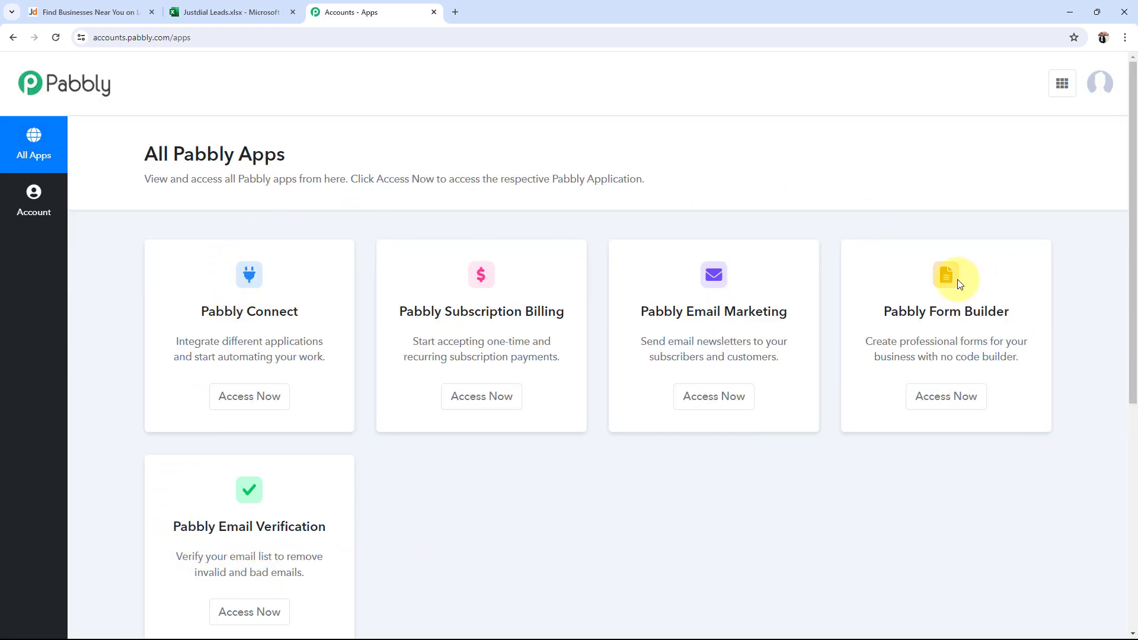
left_click_drag(200, 312, 290, 308)
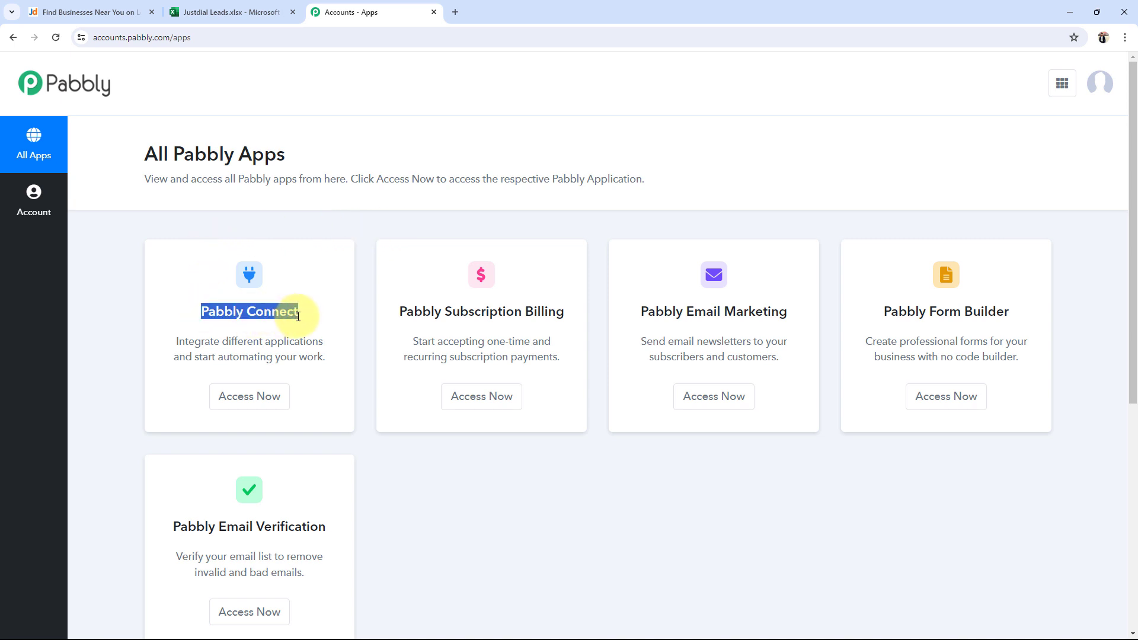
left_click(249, 396)
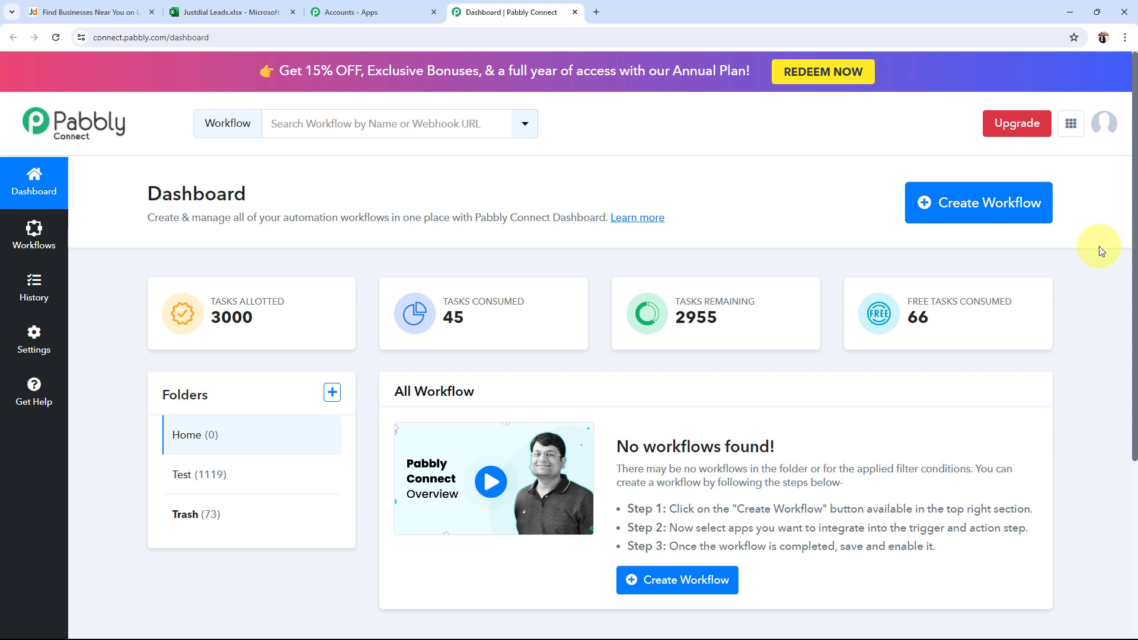
Create a workflow named "Add Leads from Justdial to MS Excel" in the Home folder.
left_click(978, 203)
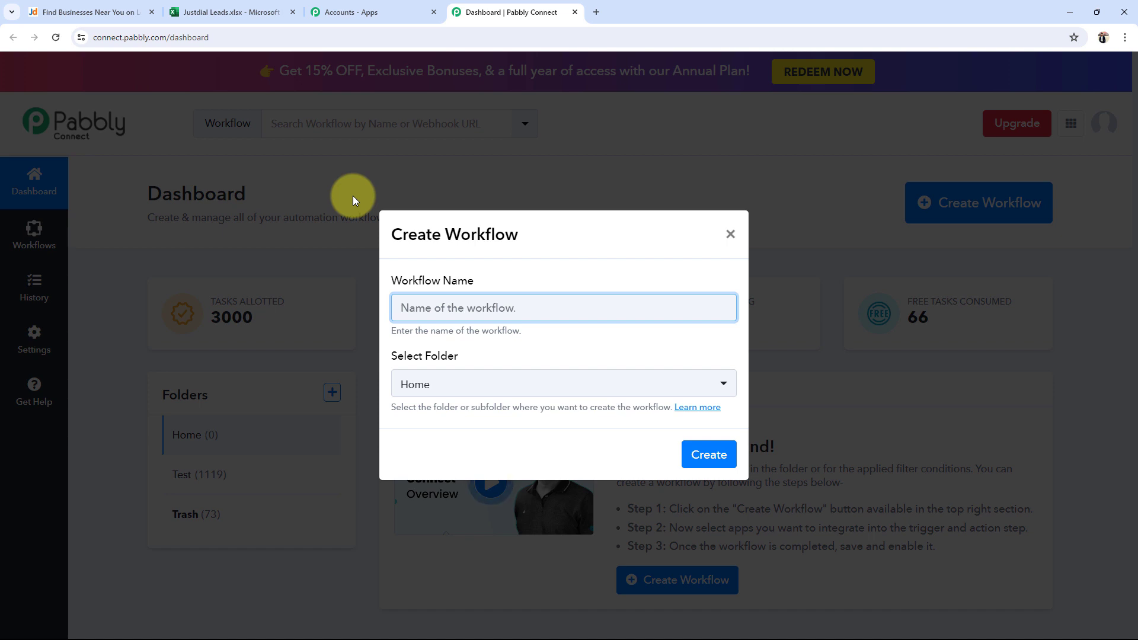
type("Add Leads from Justdial to MS Excel")
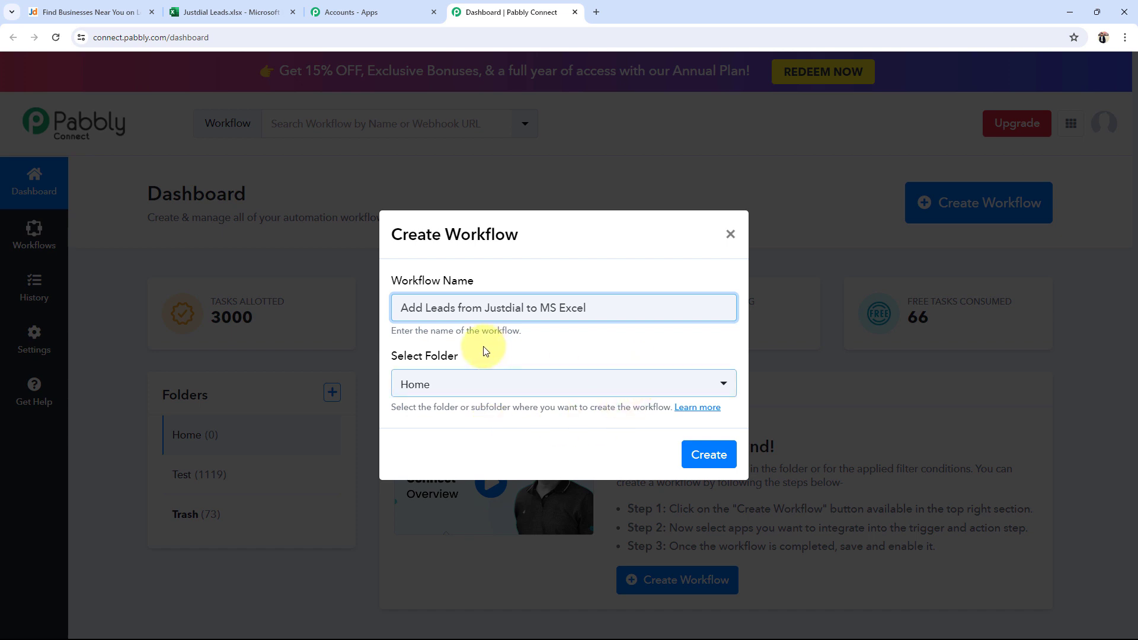
left_click(442, 393)
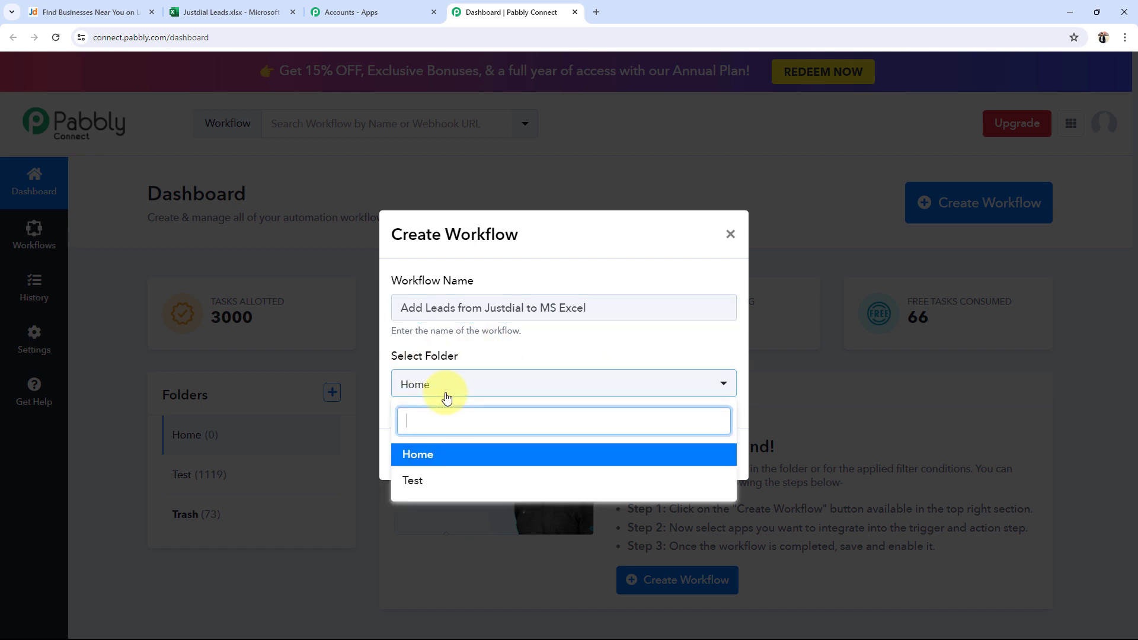
left_click(427, 456)
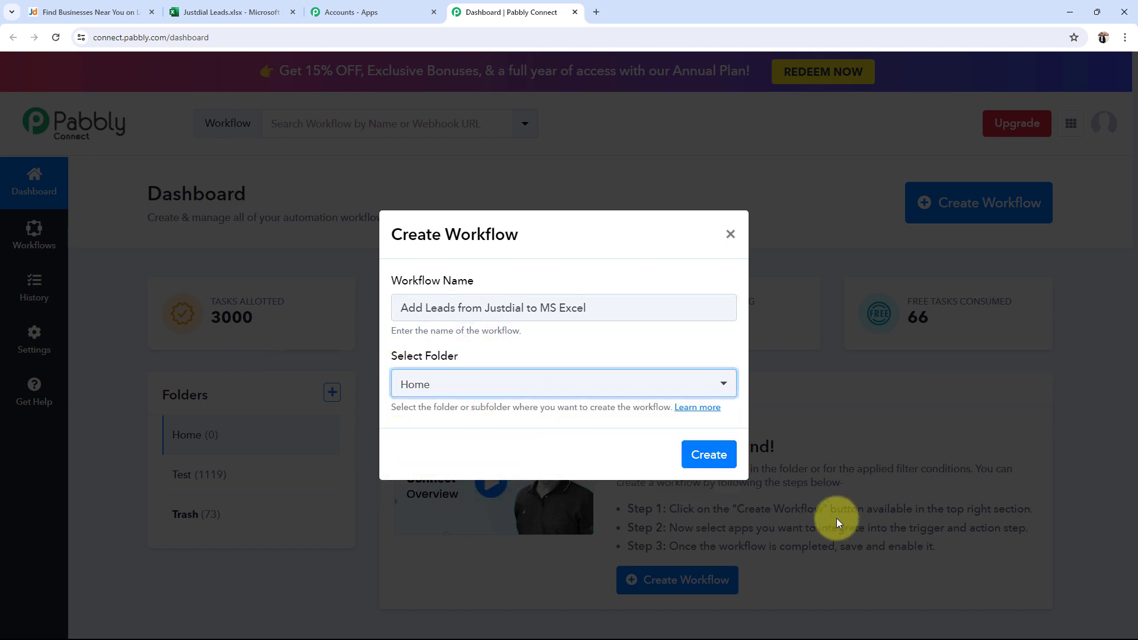
left_click(709, 454)
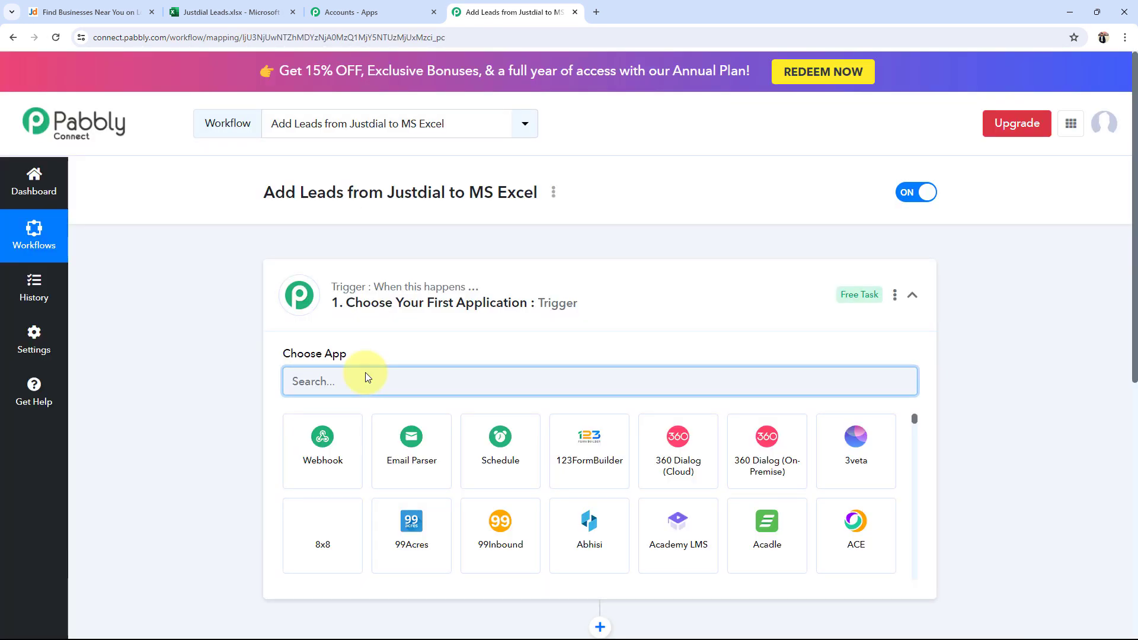
Examine the Justdial website and the column headers of the Justdial Leads workbook in Excel.
left_click(568, 289)
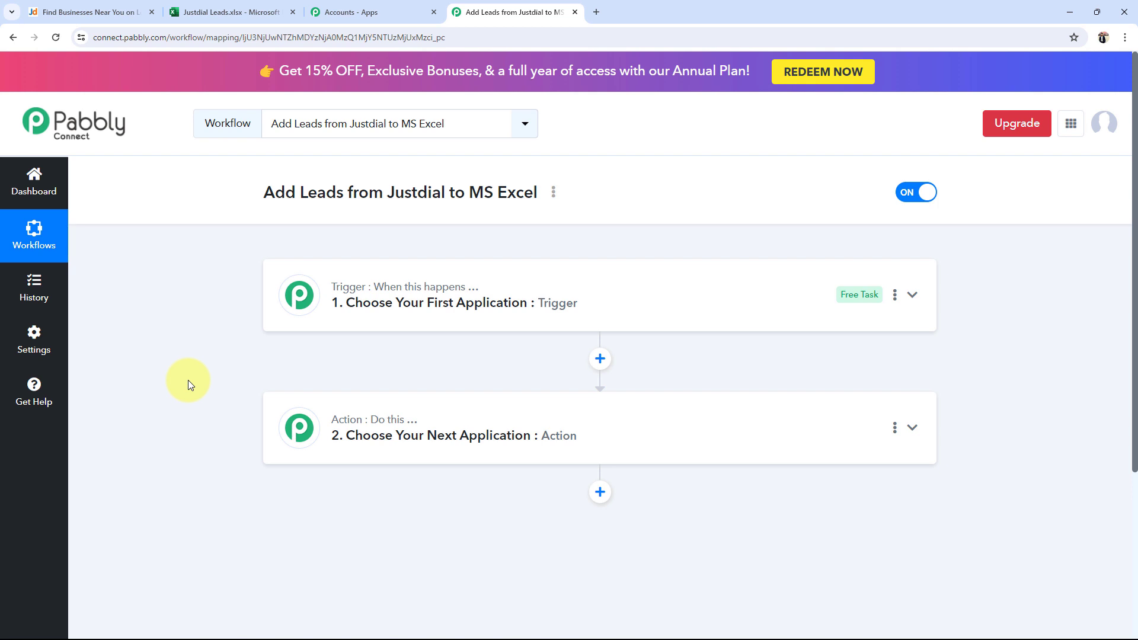
left_click(97, 12)
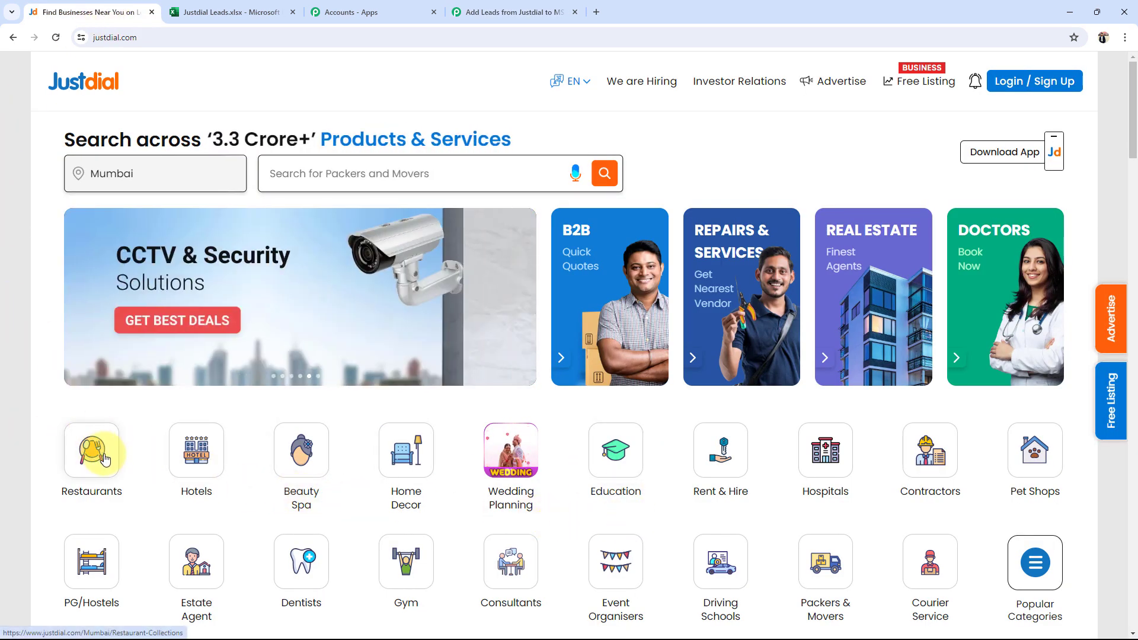
left_click(184, 12)
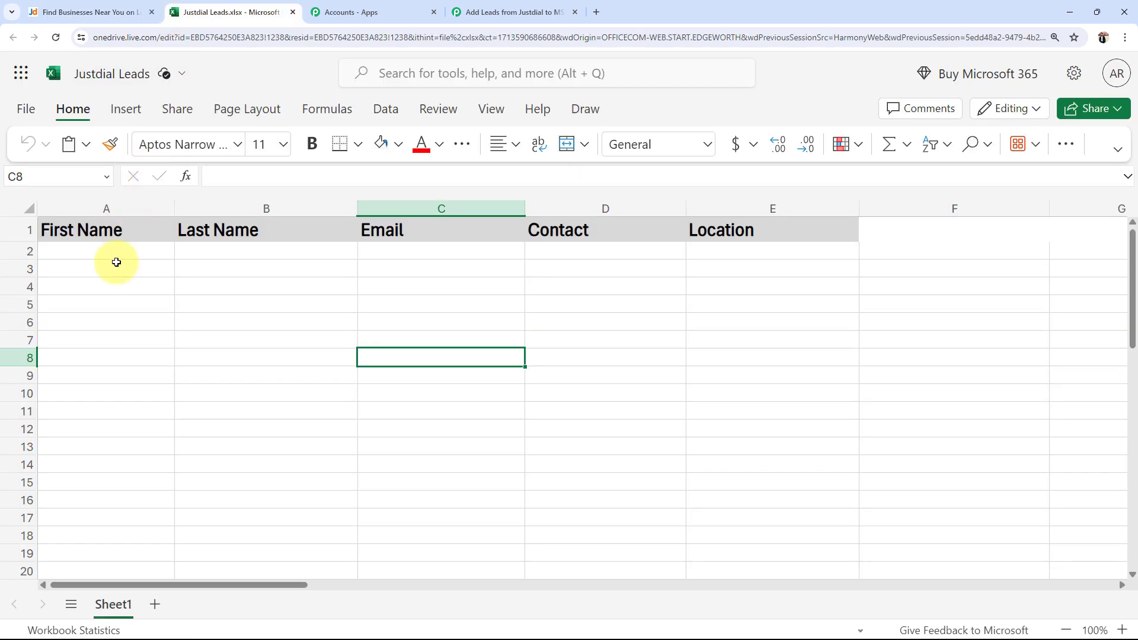
left_click(114, 266)
left_click(239, 254)
left_click(436, 270)
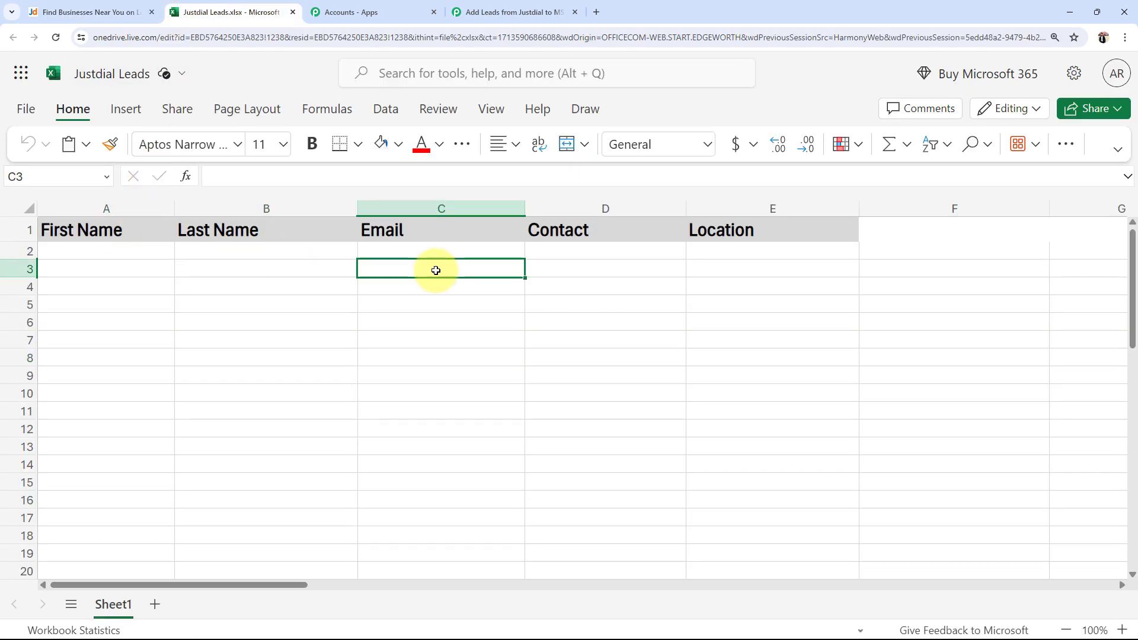
left_click(497, 383)
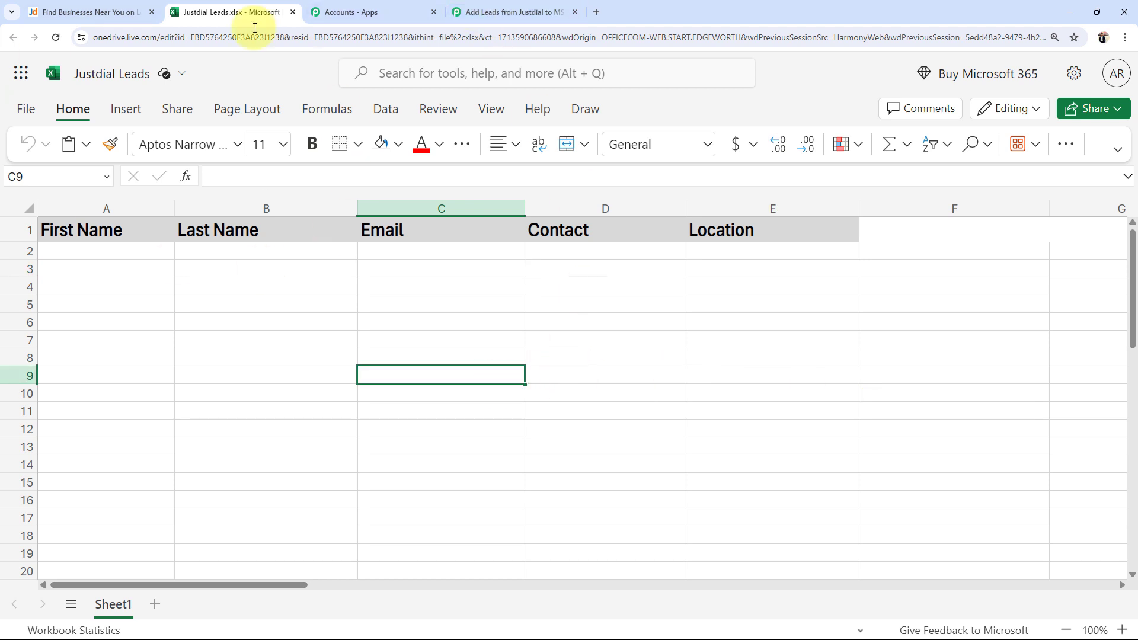
left_click(100, 4)
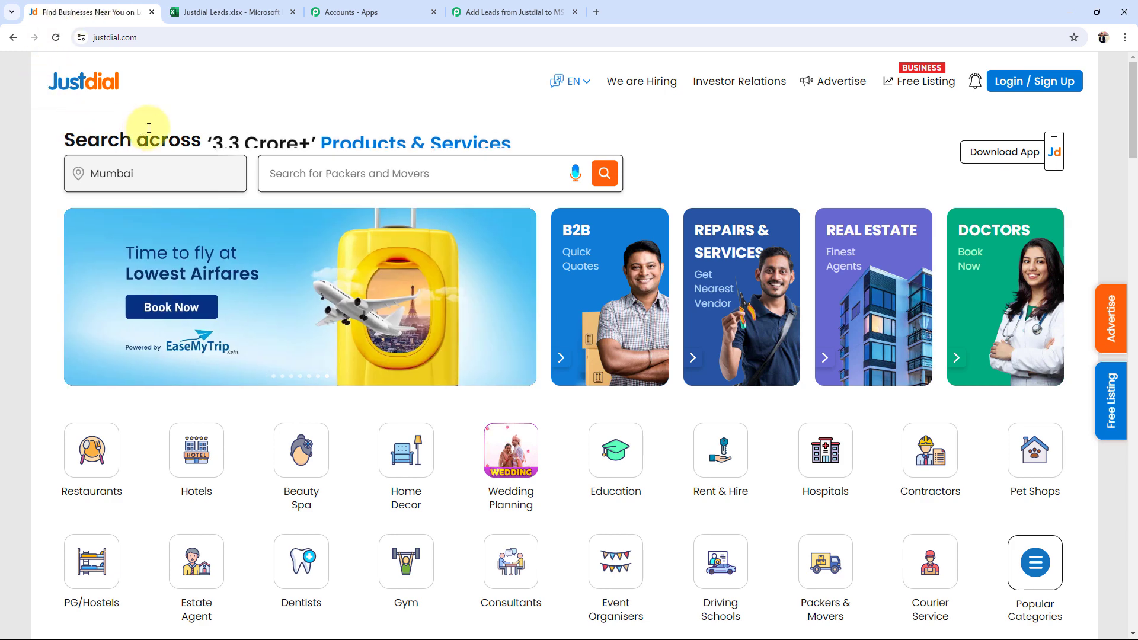
left_click(224, 10)
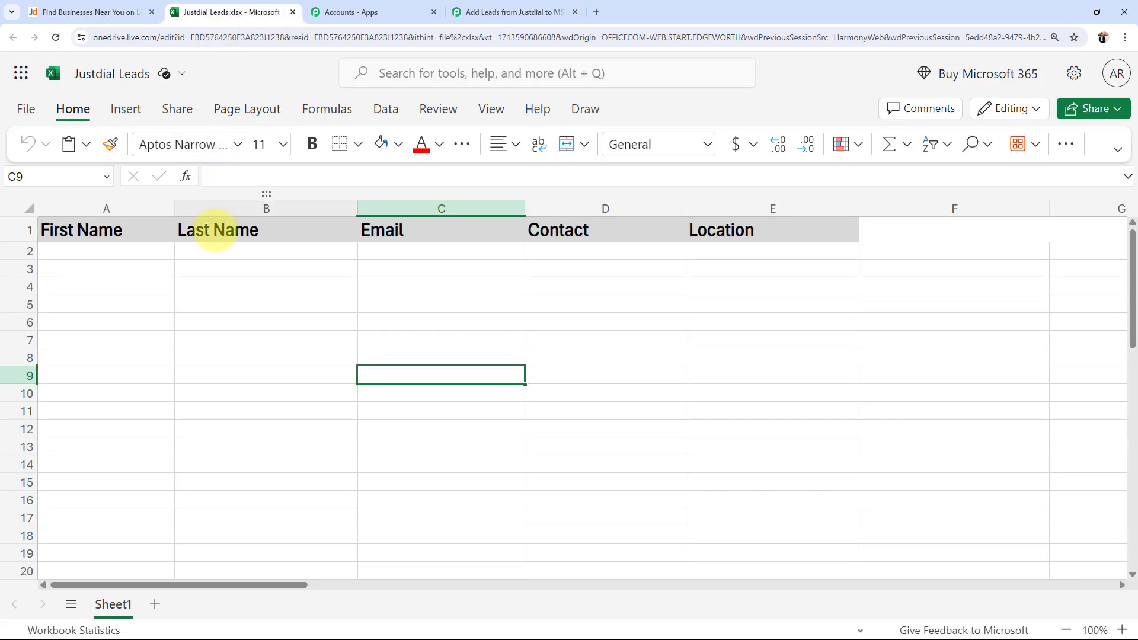
Return to the Pabbly Connect workflow and set its trigger to the Justdial app with the New Leads event.
left_click(526, 4)
left_click(394, 299)
left_click(350, 373)
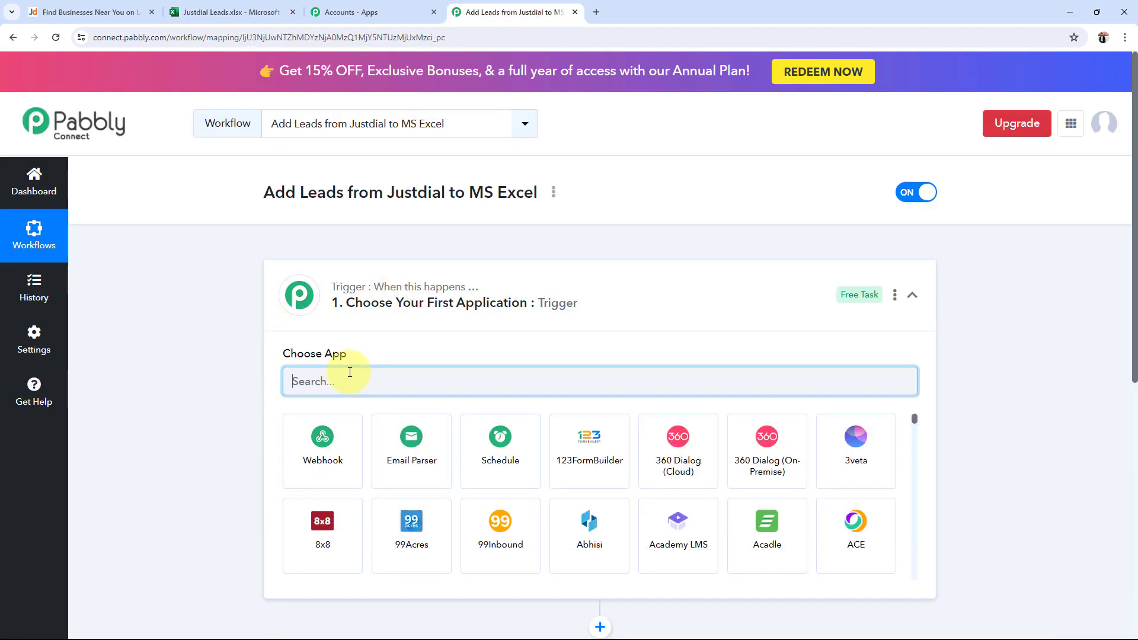
type("just")
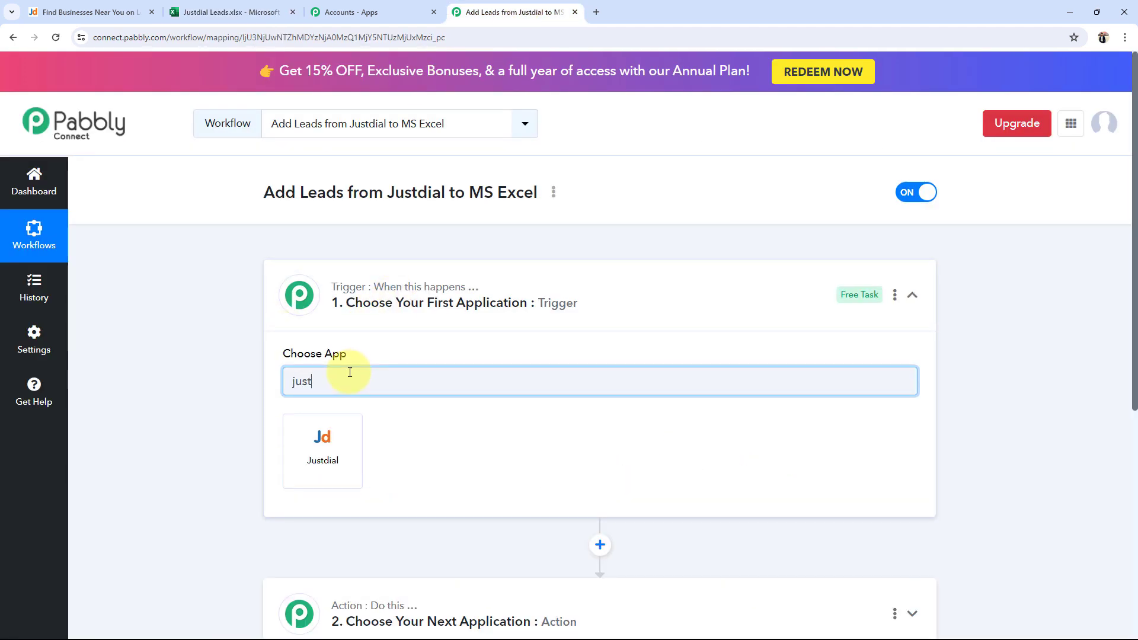
left_click(330, 468)
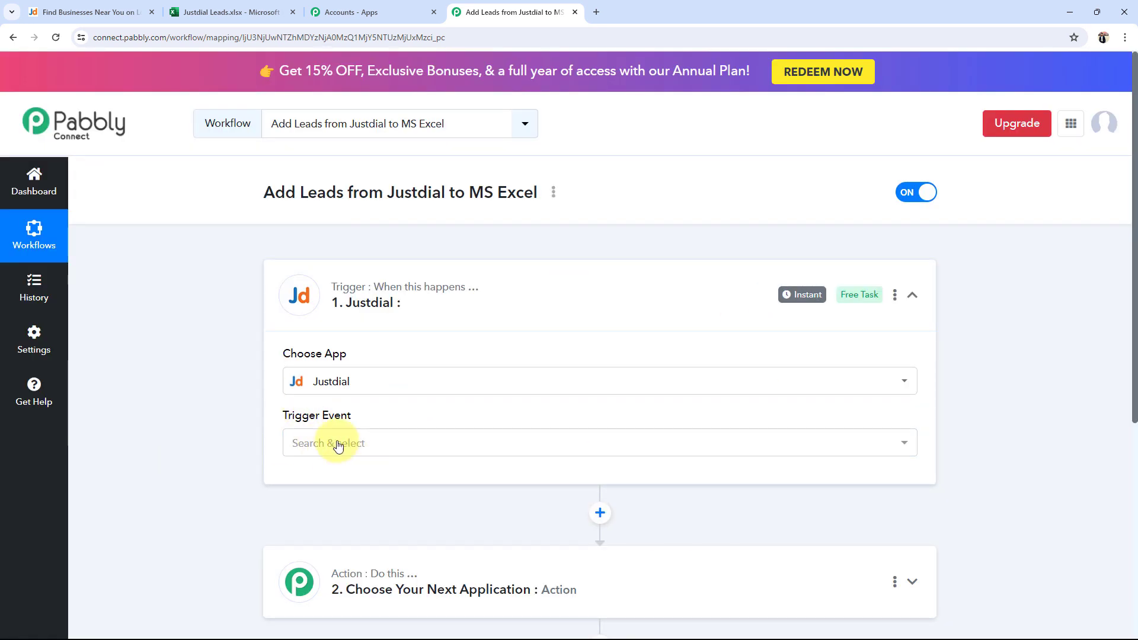
left_click(325, 442)
left_click(315, 511)
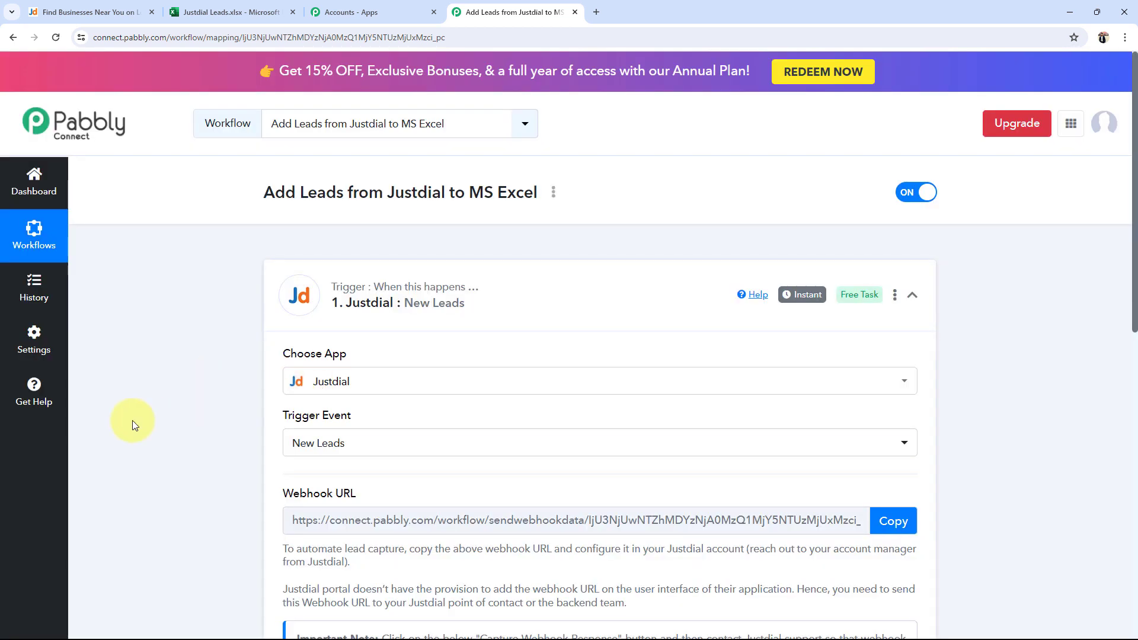
Read the Justdial trigger's webhook setup instructions and copy its webhook URL.
scroll(158, 446, "down", 3)
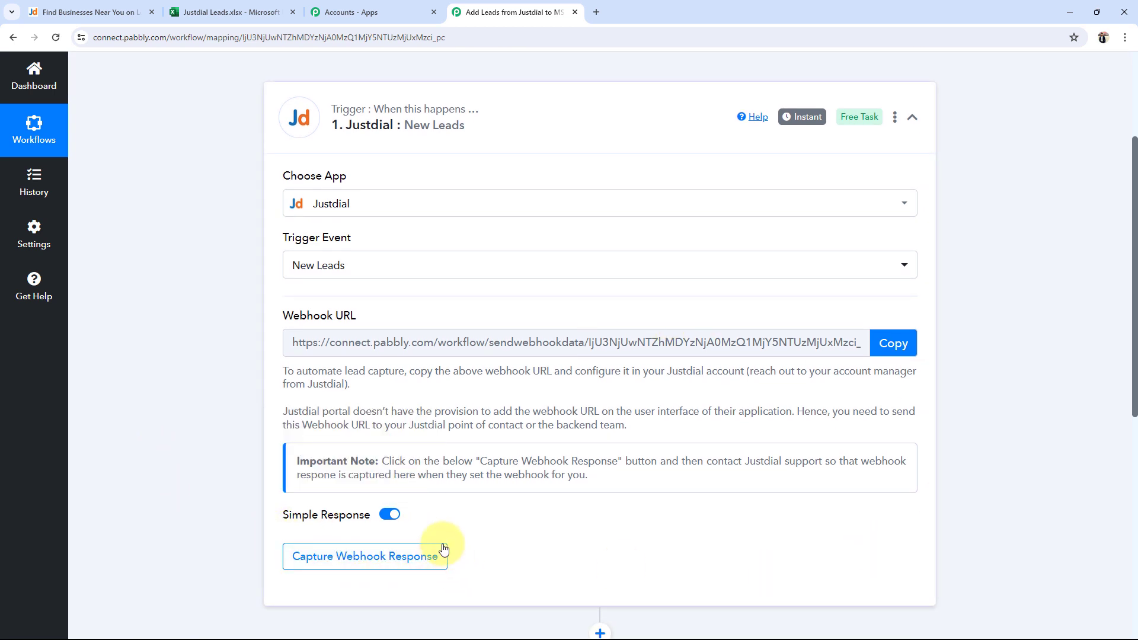
scroll(209, 432, "up", 1)
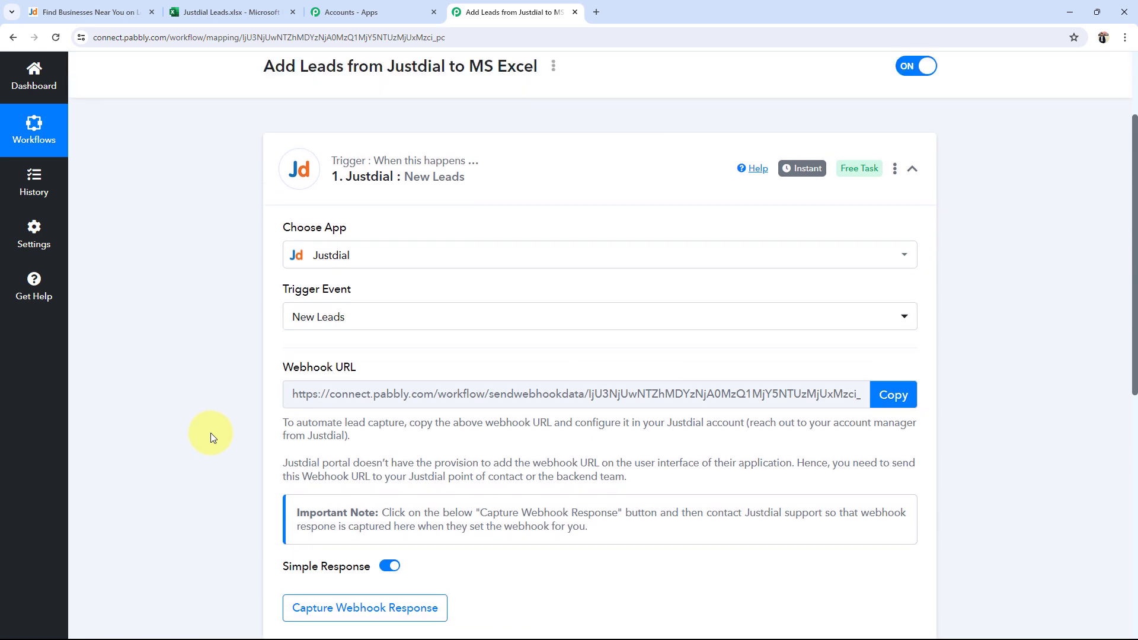
left_click_drag(284, 375, 364, 383)
left_click(150, 379)
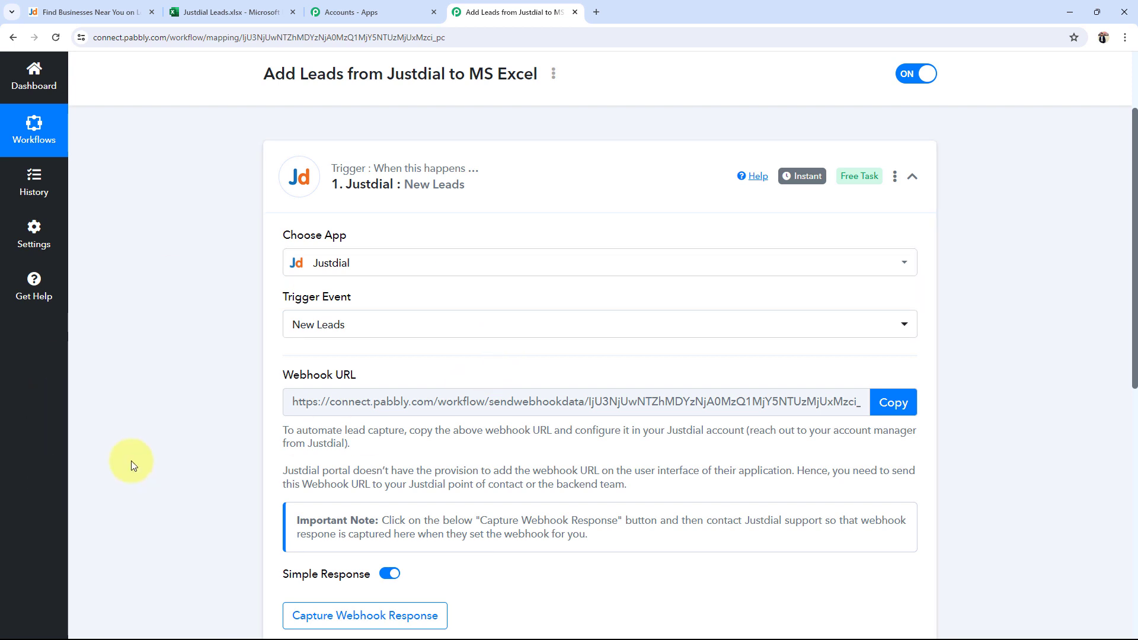
scroll(131, 467, "down", 1)
scroll(283, 416, "up", 2)
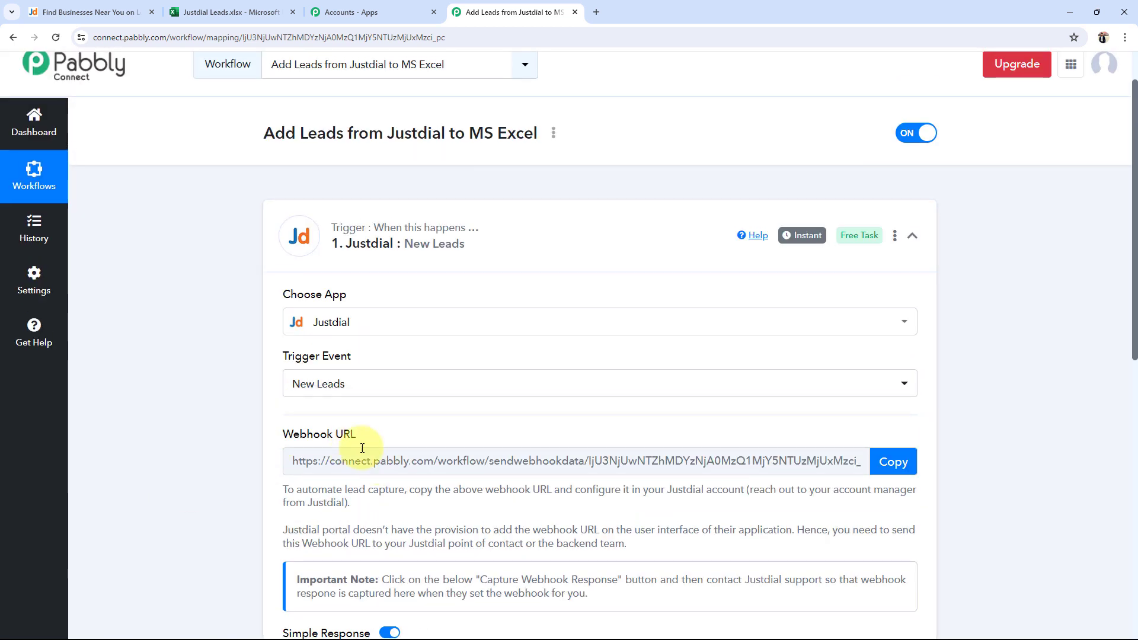
left_click(889, 462)
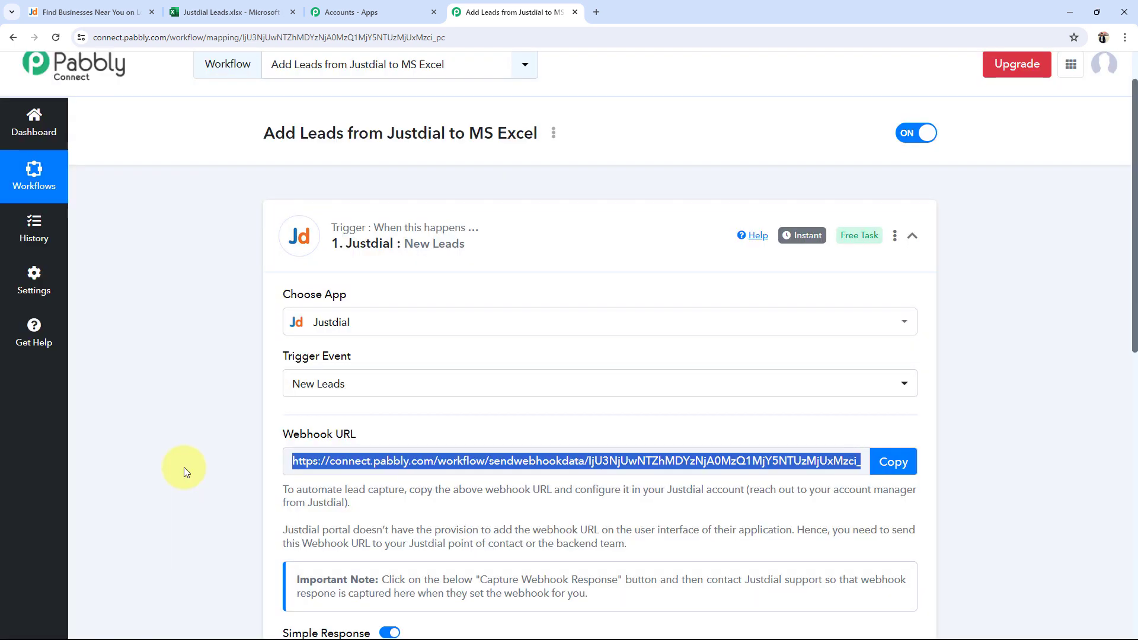
left_click(184, 468)
left_click_drag(285, 436, 359, 442)
left_click(187, 473)
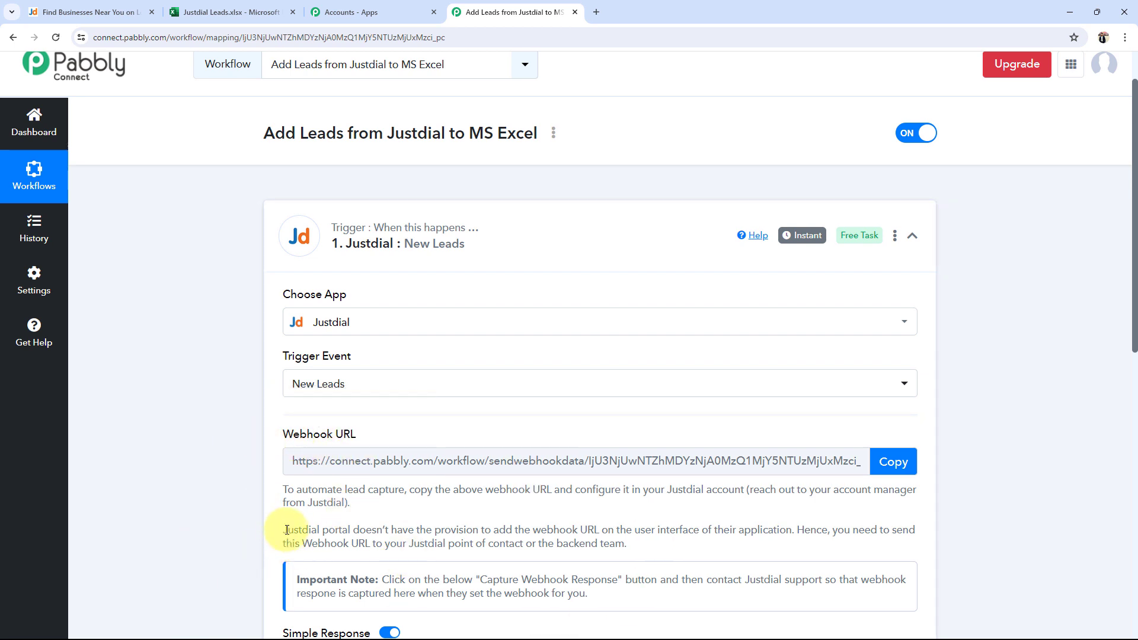
Start capturing the webhook response for the Justdial New Leads trigger.
scroll(233, 446, "down", 1)
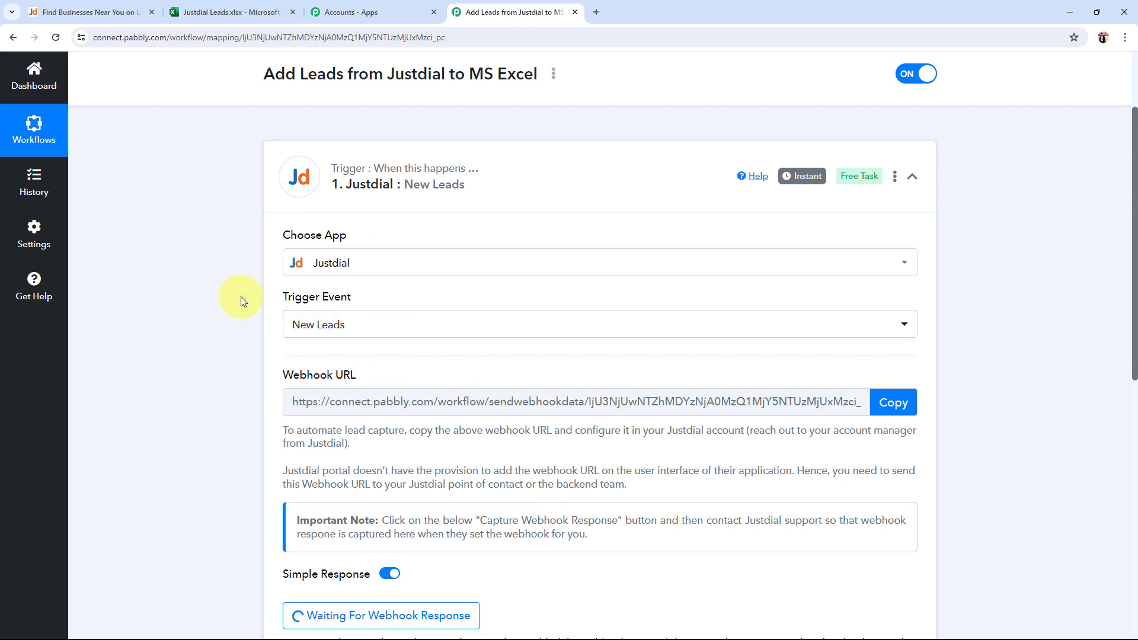
scroll(183, 456, "down", 3)
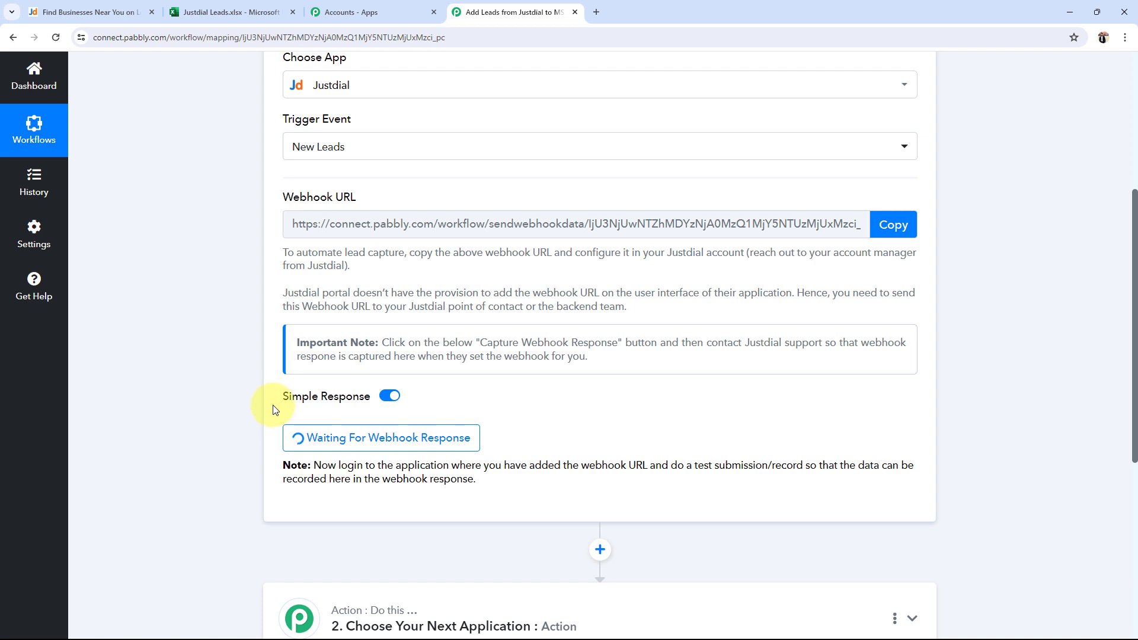
scroll(205, 527, "up", 3)
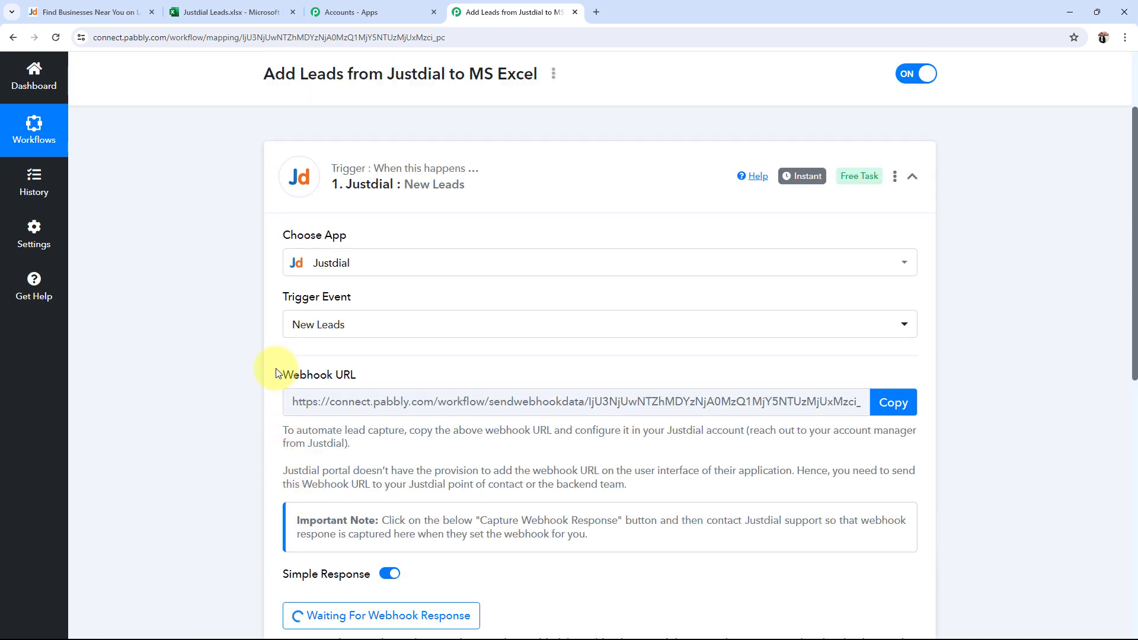
left_click_drag(280, 374, 362, 378)
left_click(196, 382)
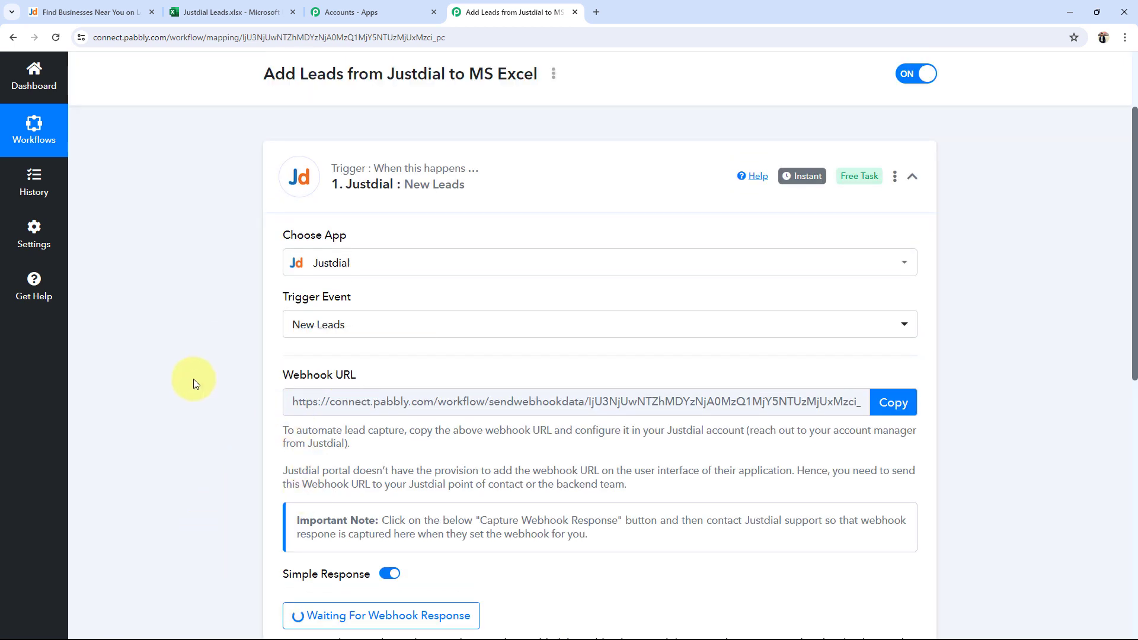
Examine the first name, last name and mobile number fields in the received Justdial lead response.
scroll(190, 383, "down", 2)
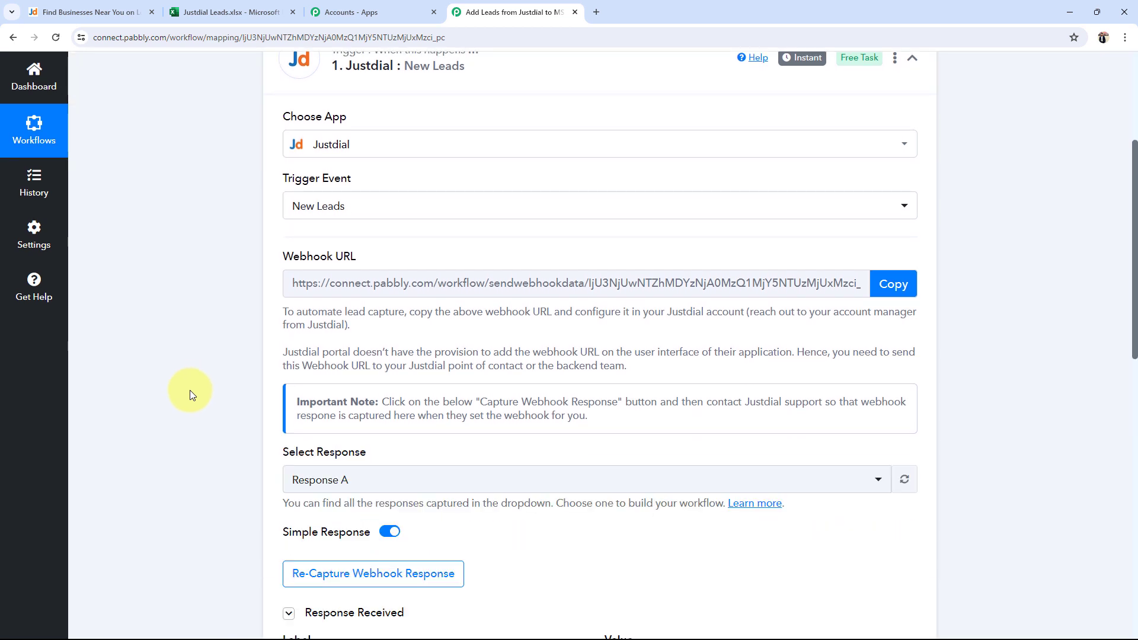
scroll(190, 390, "down", 5)
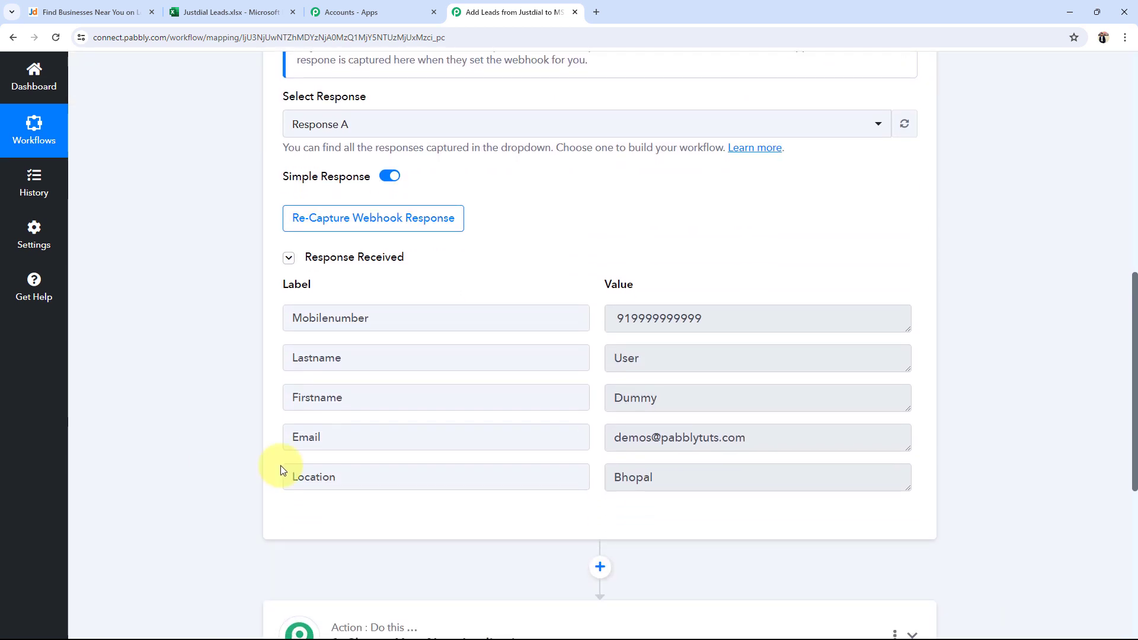
left_click_drag(657, 395, 587, 390)
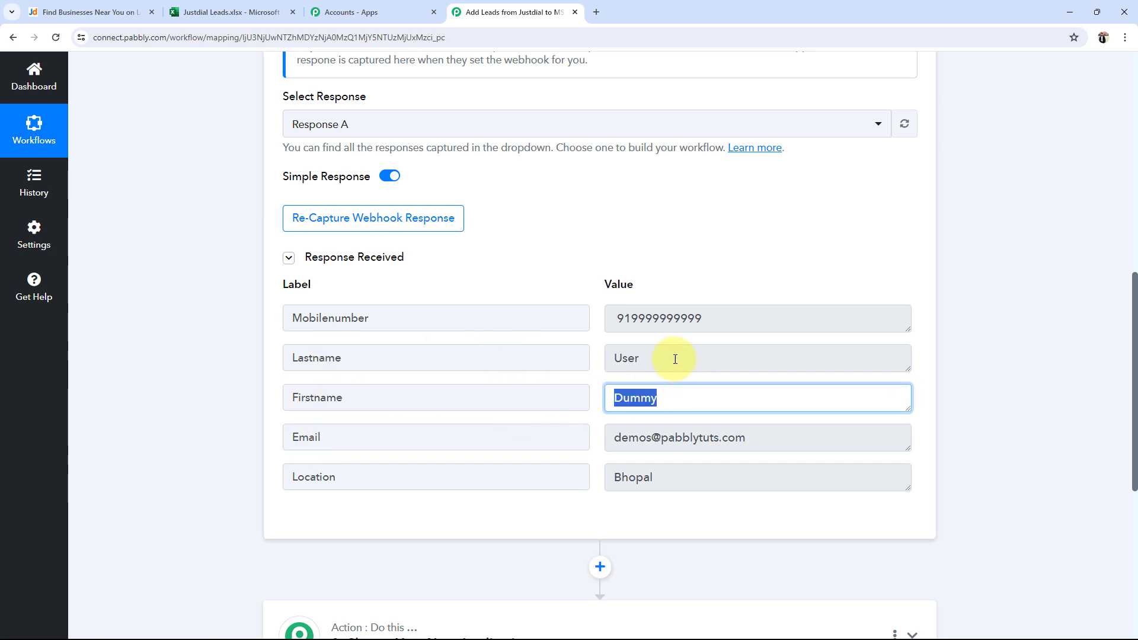
left_click_drag(675, 359, 545, 363)
double_click(719, 318)
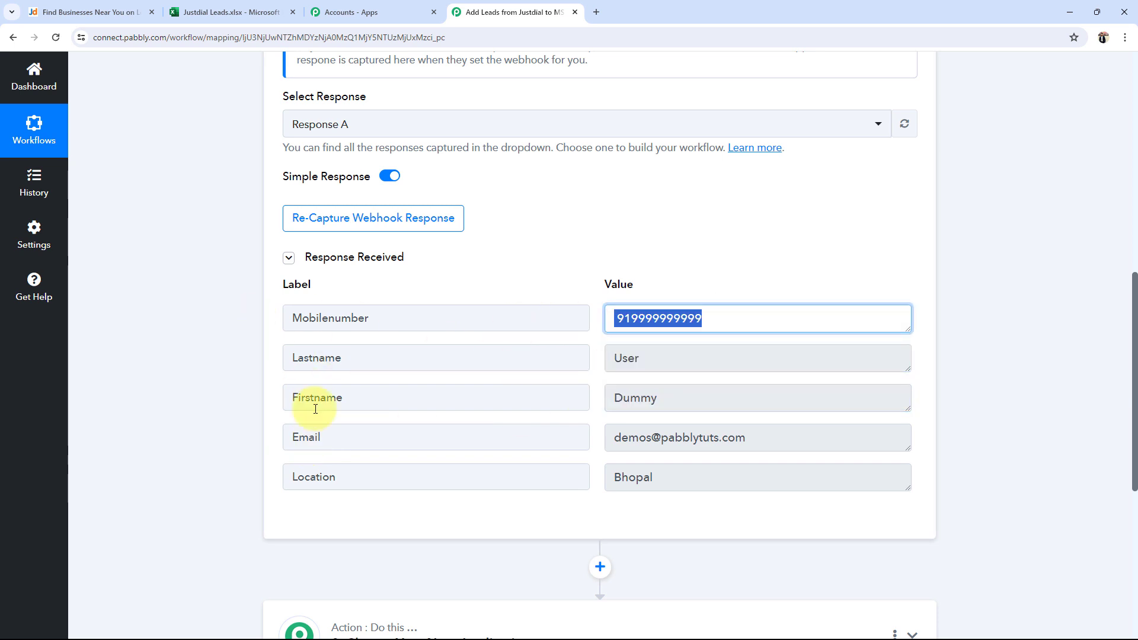
Examine the email and location fields in the captured Justdial lead response, and review the trigger's webhook URL.
left_click_drag(874, 447, 409, 451)
left_click_drag(704, 490, 600, 503)
left_click(184, 487)
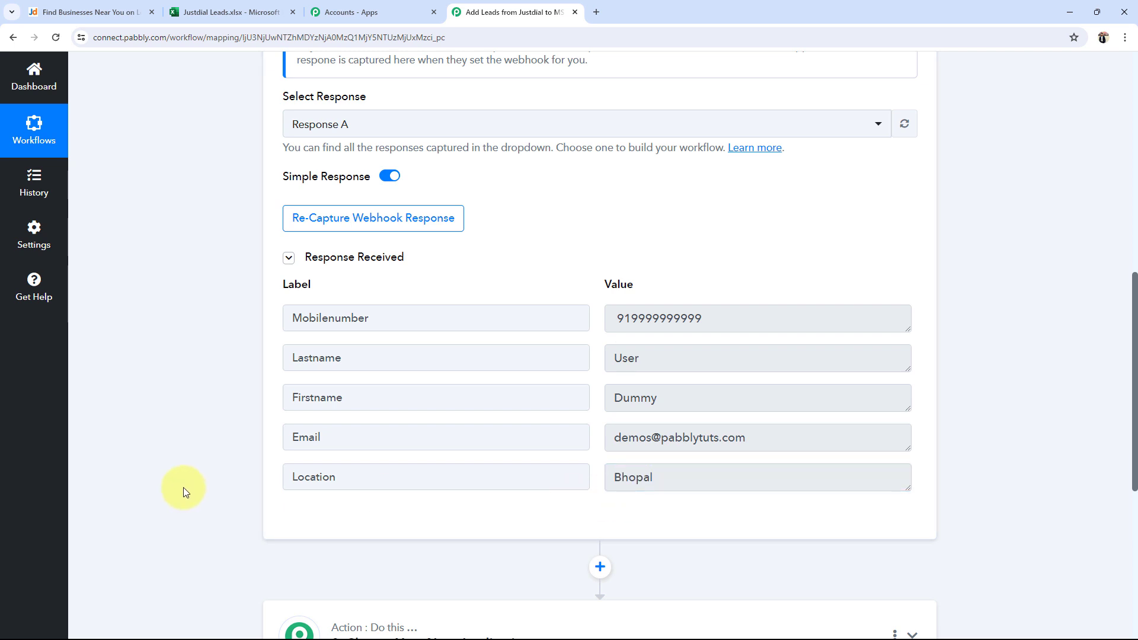
scroll(183, 488, "up", 9)
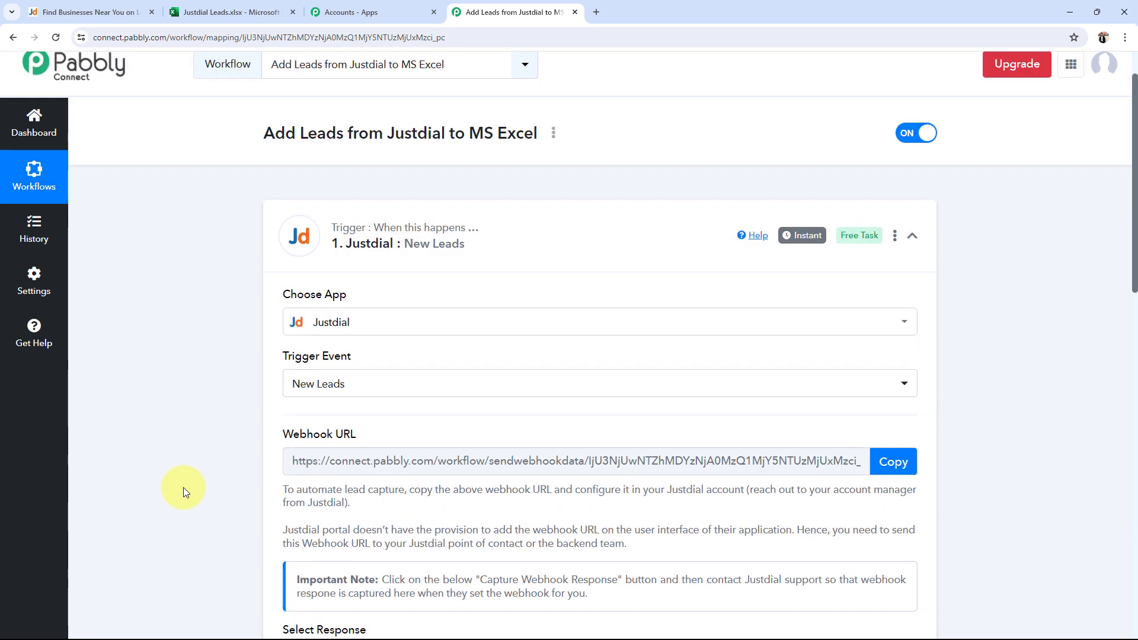
left_click_drag(281, 435, 337, 442)
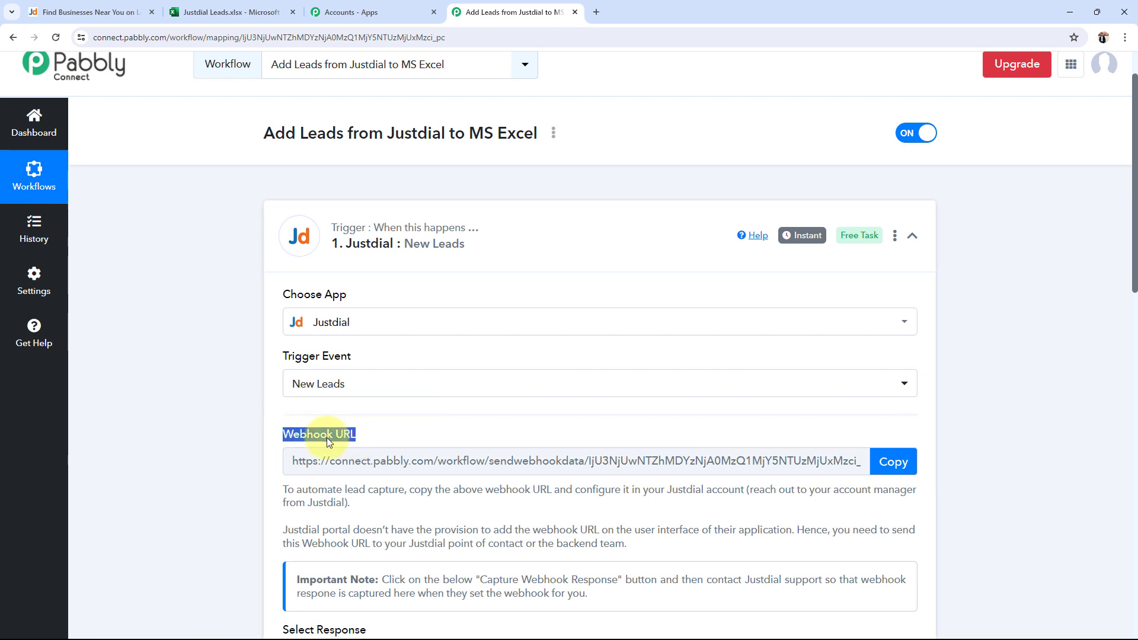
left_click(218, 436)
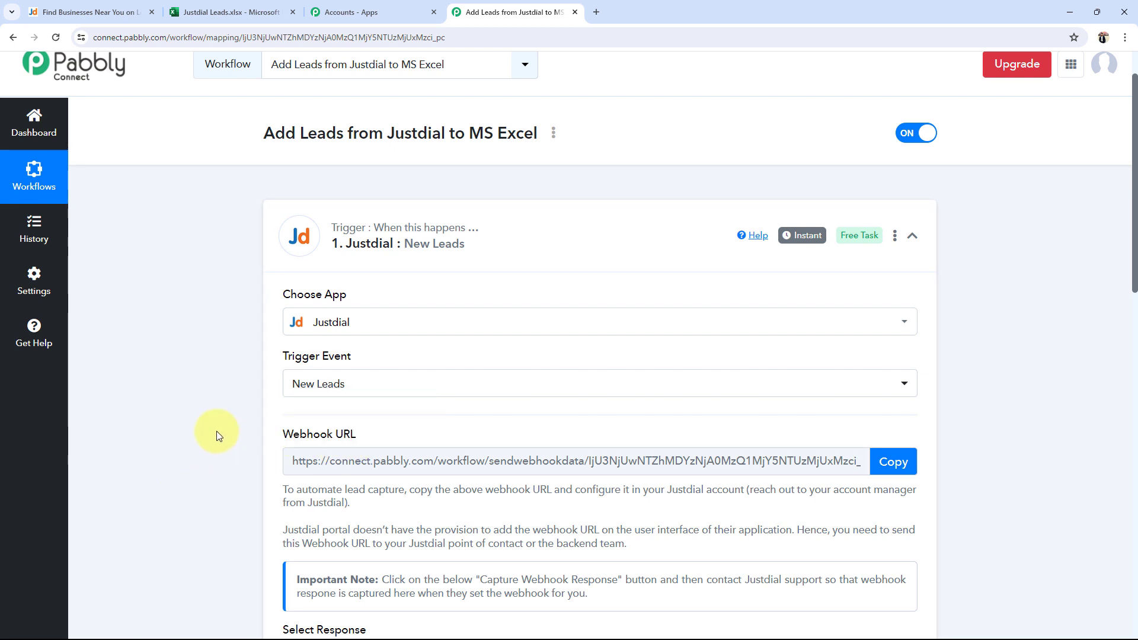
Review the mobile number, last name, first name and email values in the captured lead response.
scroll(220, 438, "down", 7)
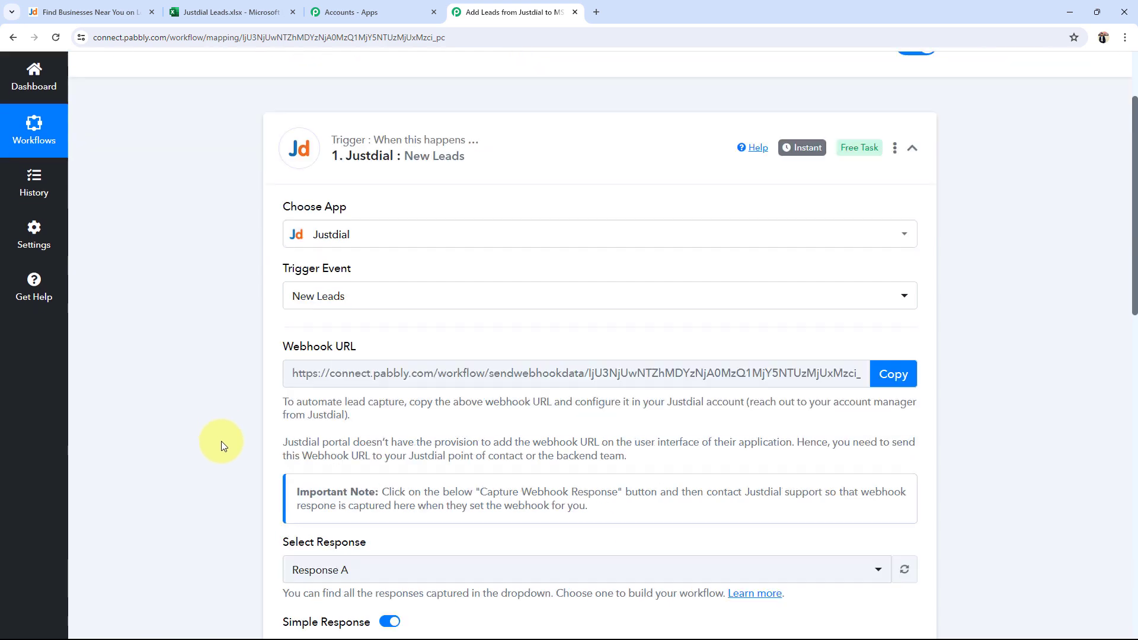
left_click_drag(729, 438, 609, 439)
left_click_drag(672, 480, 609, 480)
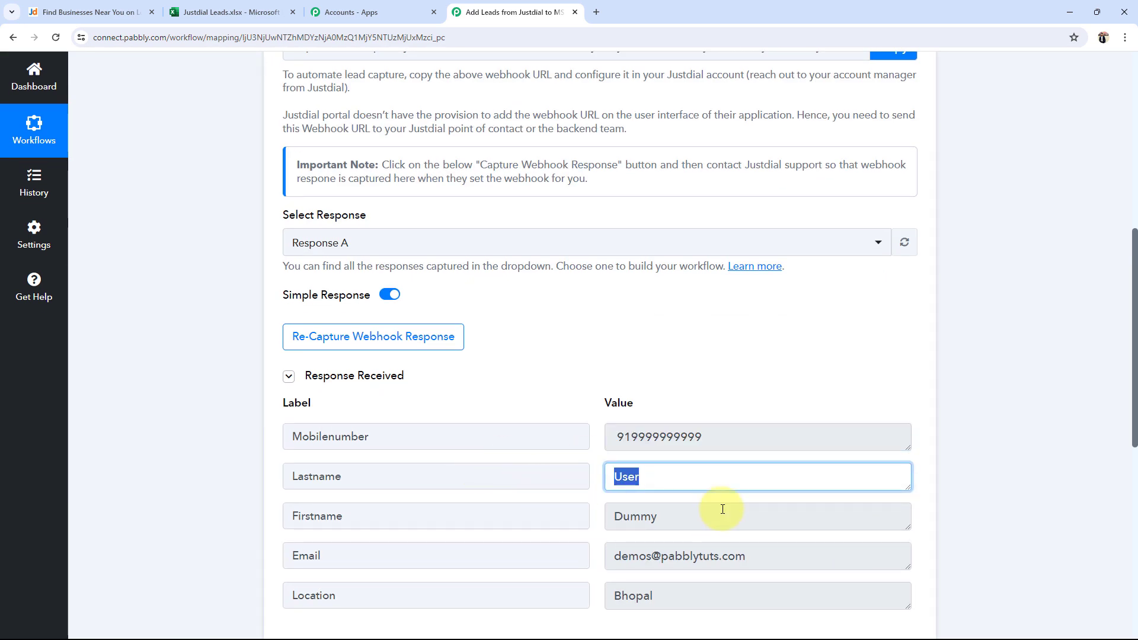
left_click_drag(700, 516, 610, 519)
left_click_drag(755, 557, 611, 562)
Collapse the Justdial trigger step and expand the action step below it.
scroll(422, 546, "up", 3)
scroll(422, 547, "up", 4)
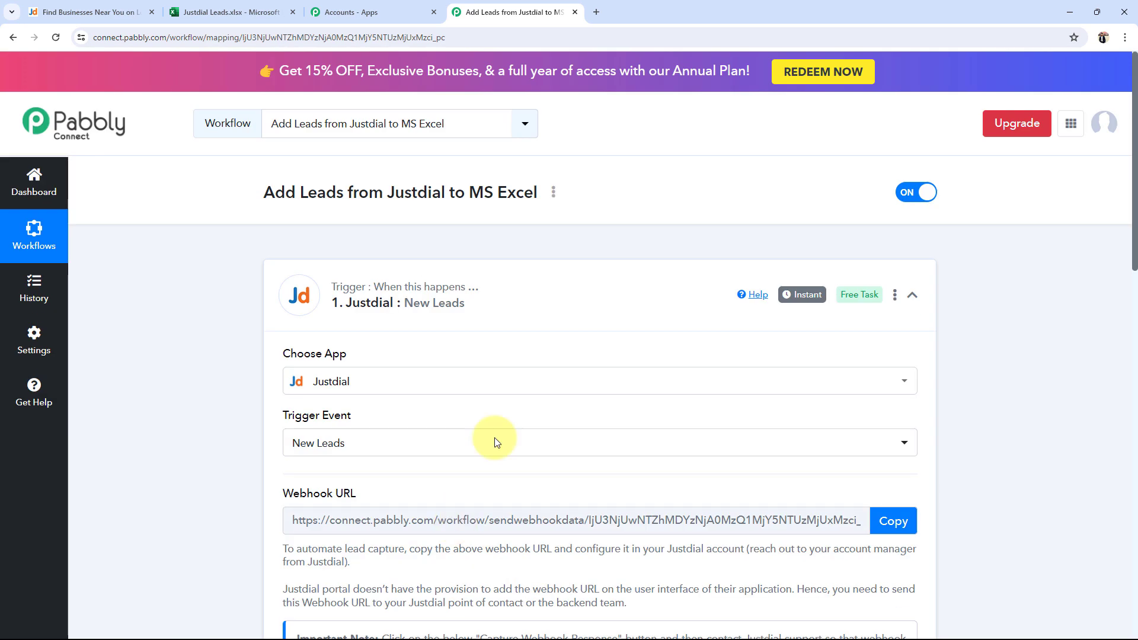
left_click(490, 310)
left_click(455, 428)
scroll(236, 486, "down", 3)
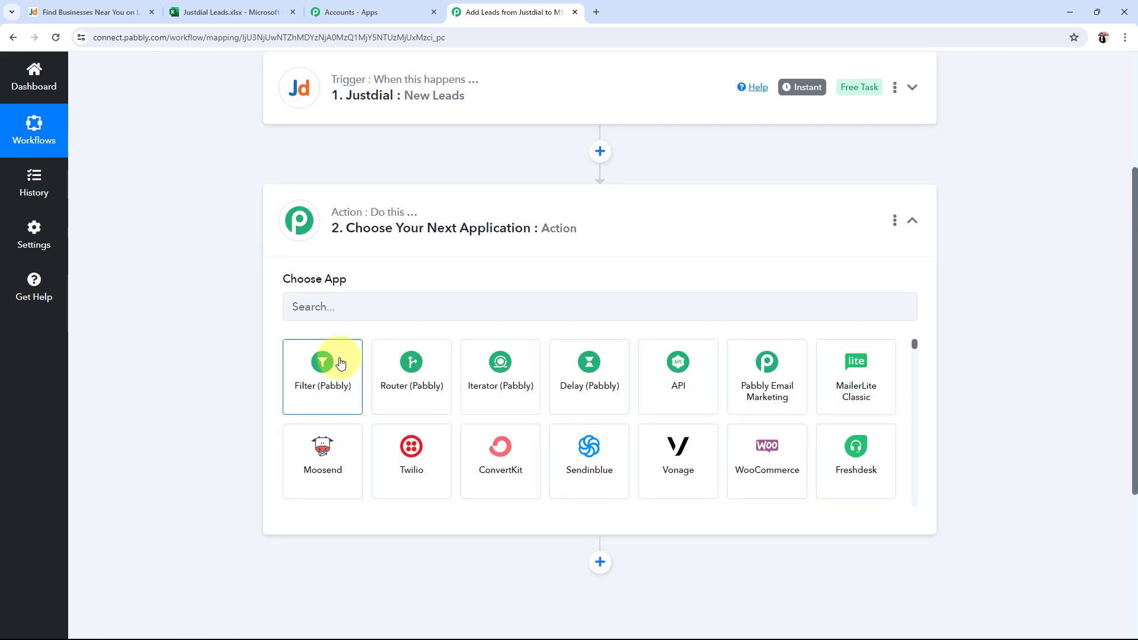
Set the action step to the Microsoft Excel app with the Add Row To Worksheet event.
left_click(335, 307)
type("exc")
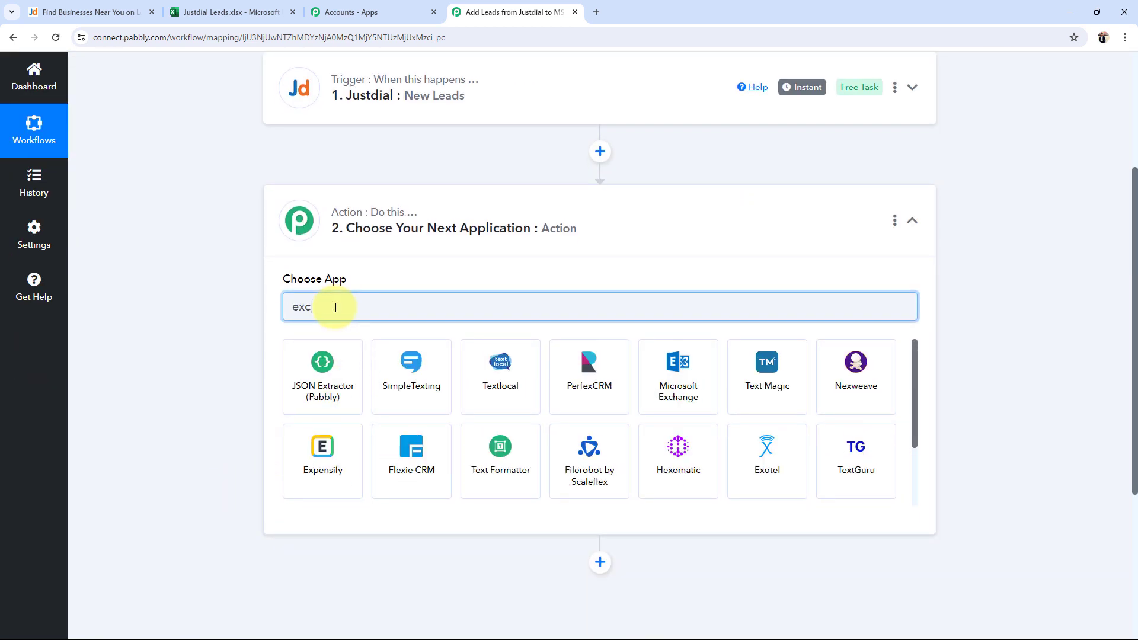
type("el")
left_click(316, 390)
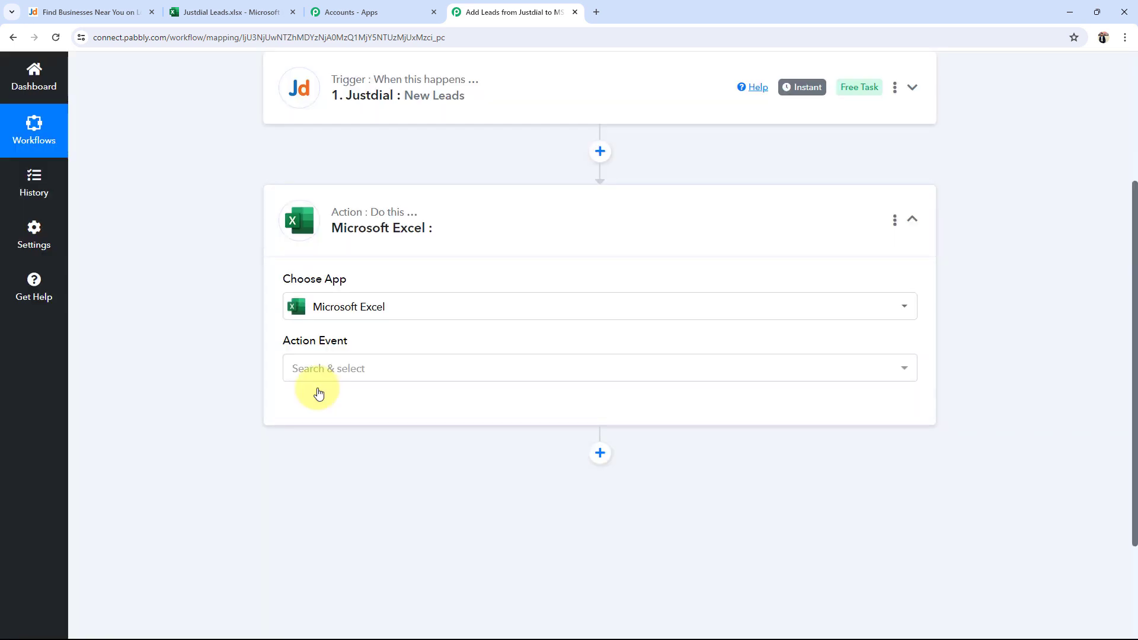
left_click(312, 363)
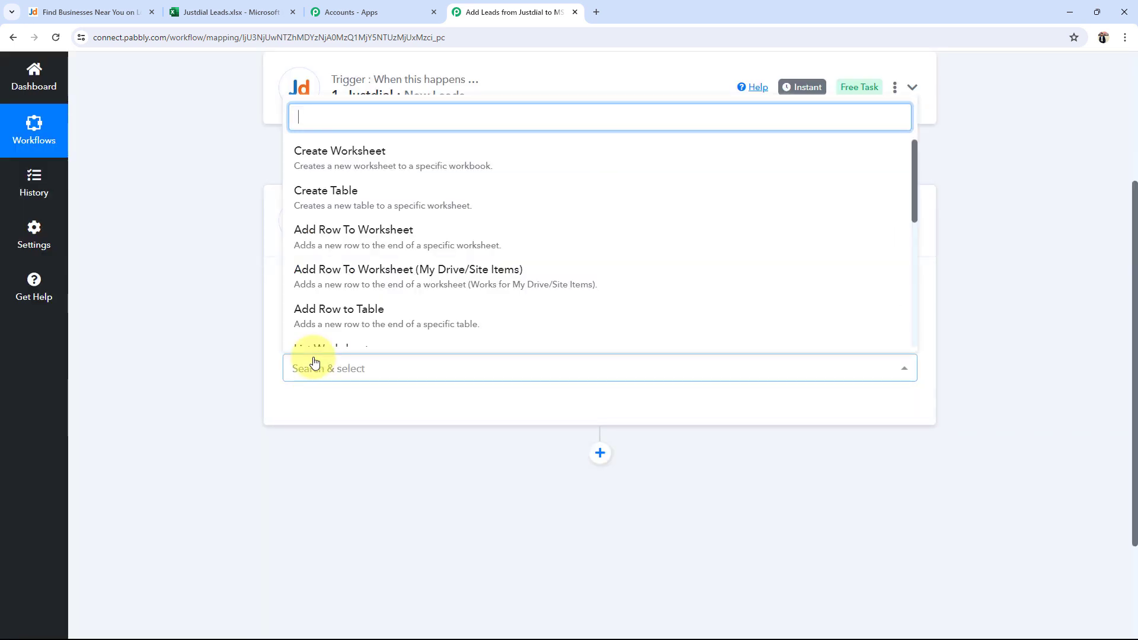
left_click(330, 229)
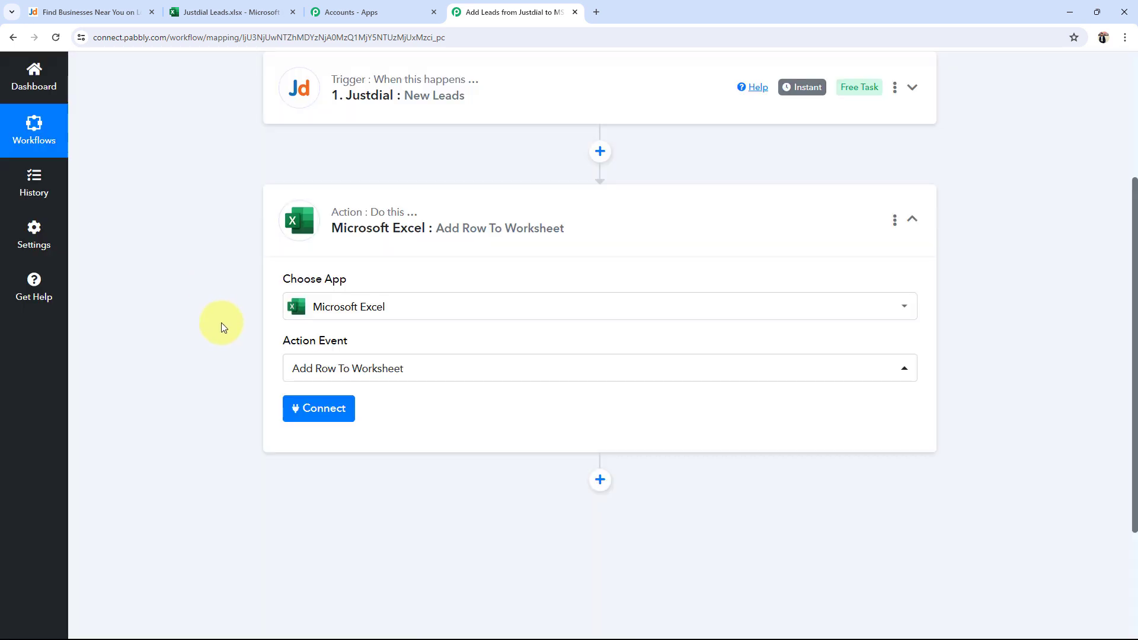
Switch to the Justdial Leads workbook in Excel and examine the empty rows below its lead column headers.
left_click(196, 11)
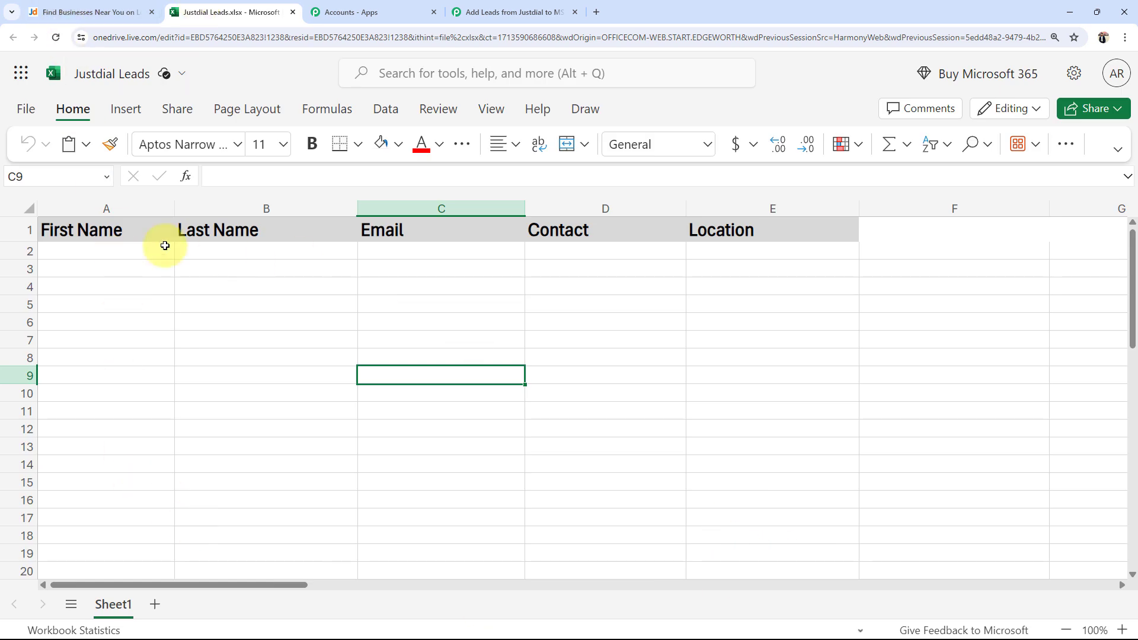
left_click(74, 267)
left_click(74, 282)
left_click(78, 320)
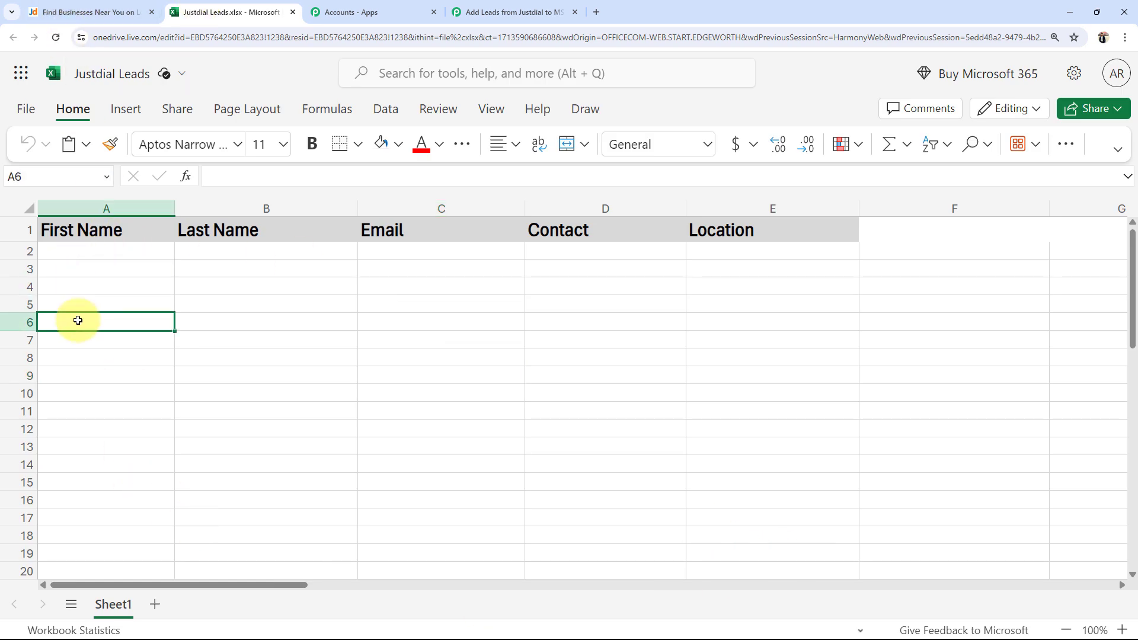
Return to the Pabbly Connect workflow, add a new Microsoft Excel connection to the action and accept the requested Microsoft permissions.
left_click(509, 12)
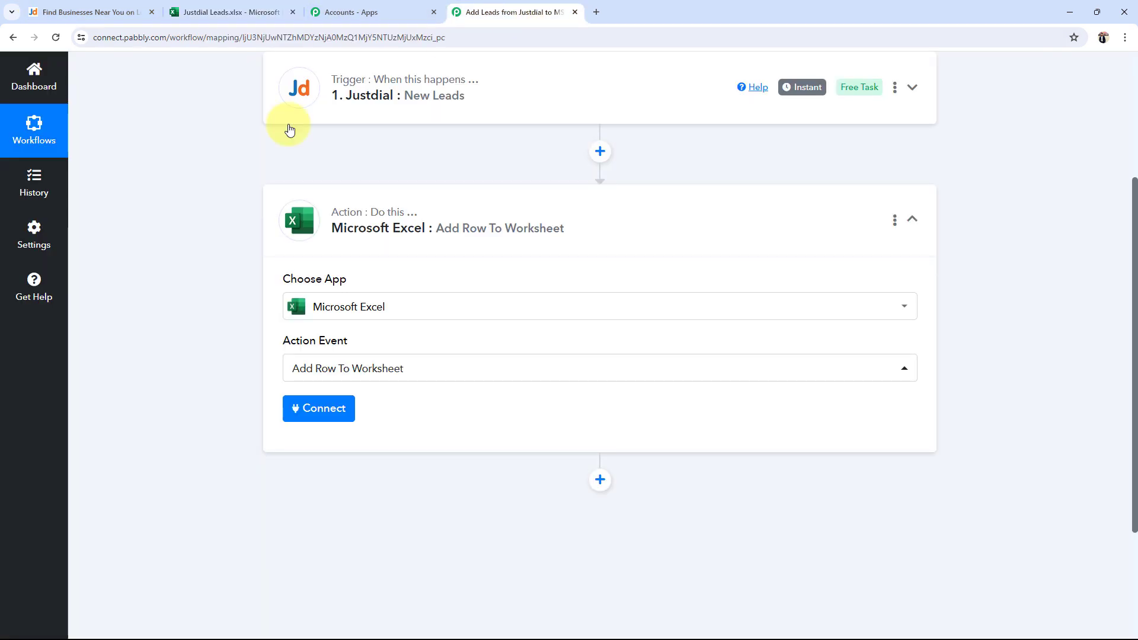
left_click(304, 407)
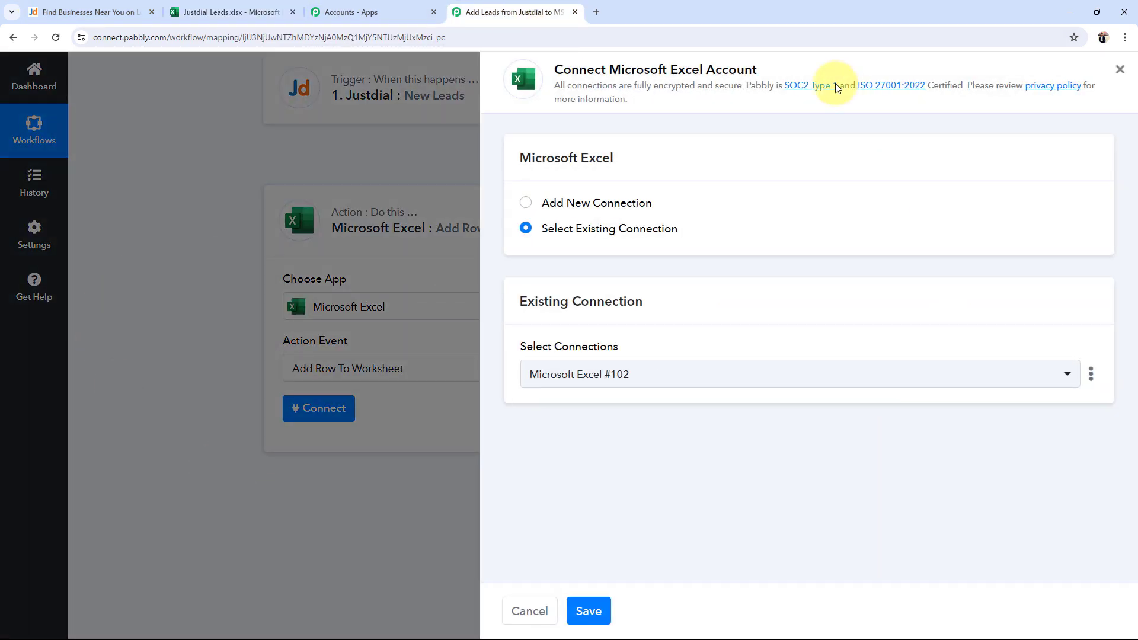
left_click_drag(609, 69, 721, 115)
left_click(710, 124)
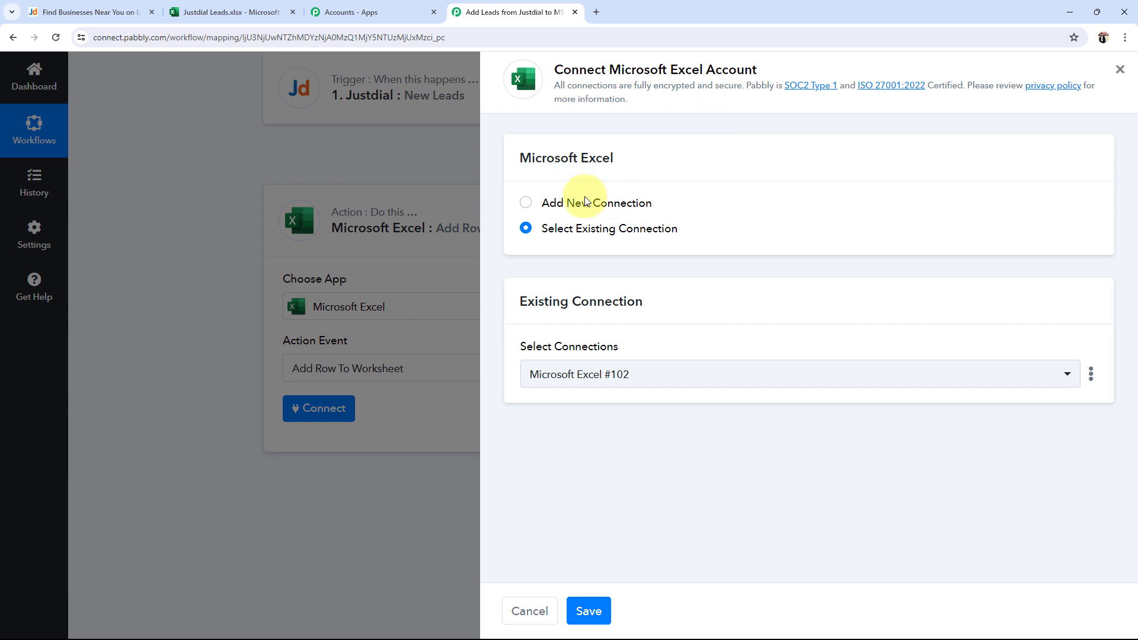
left_click(527, 204)
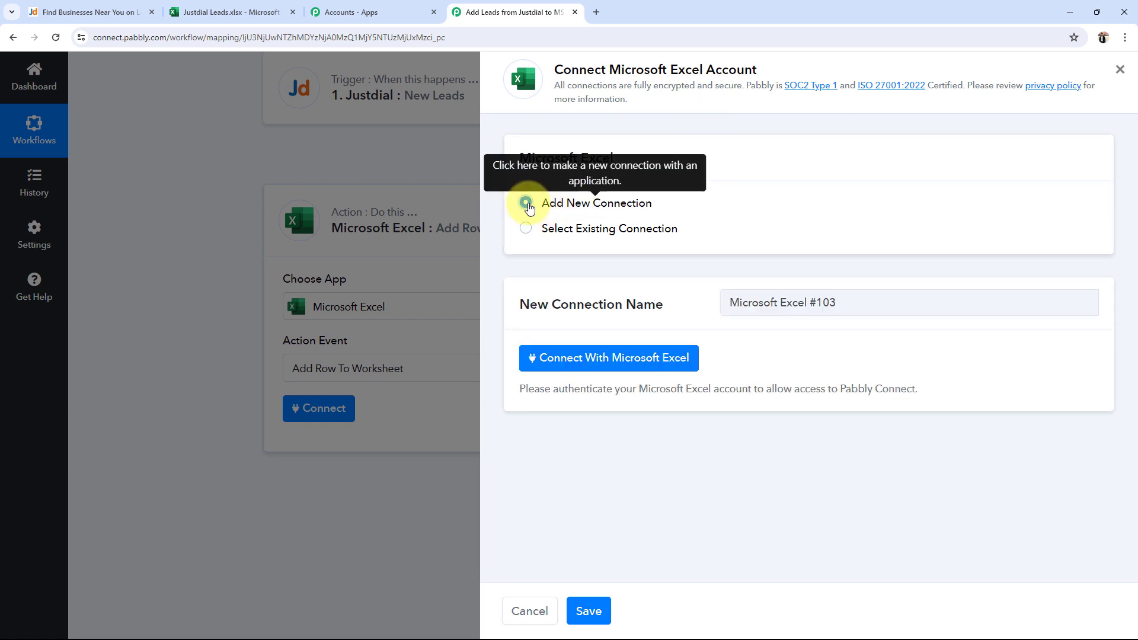
left_click(635, 360)
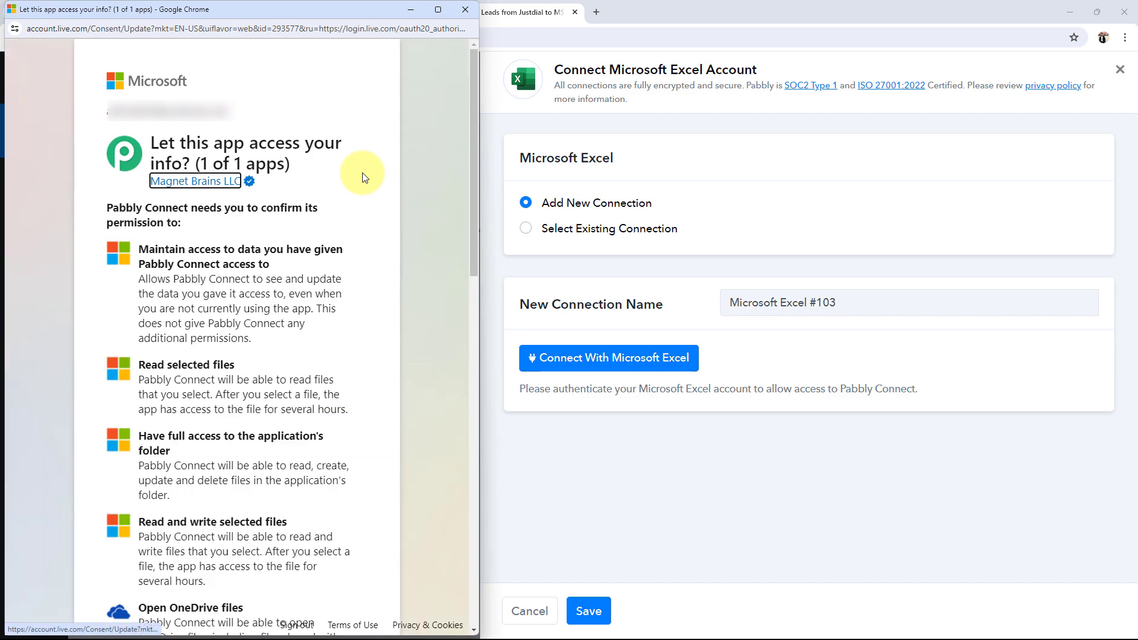
scroll(364, 311, "down", 8)
scroll(364, 311, "down", 5)
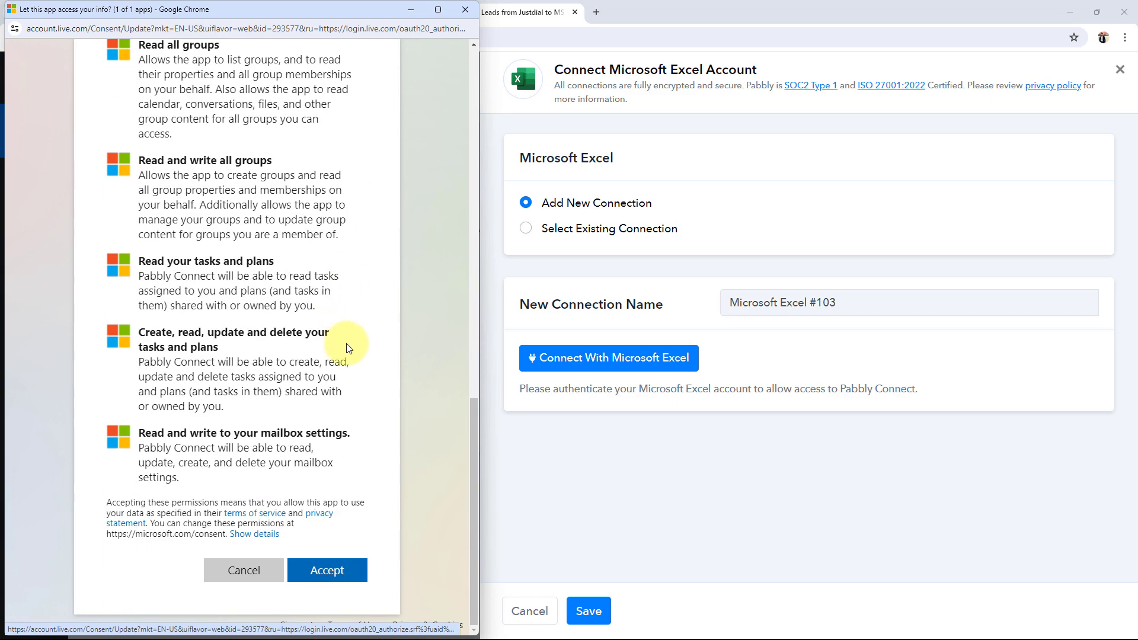
left_click(326, 570)
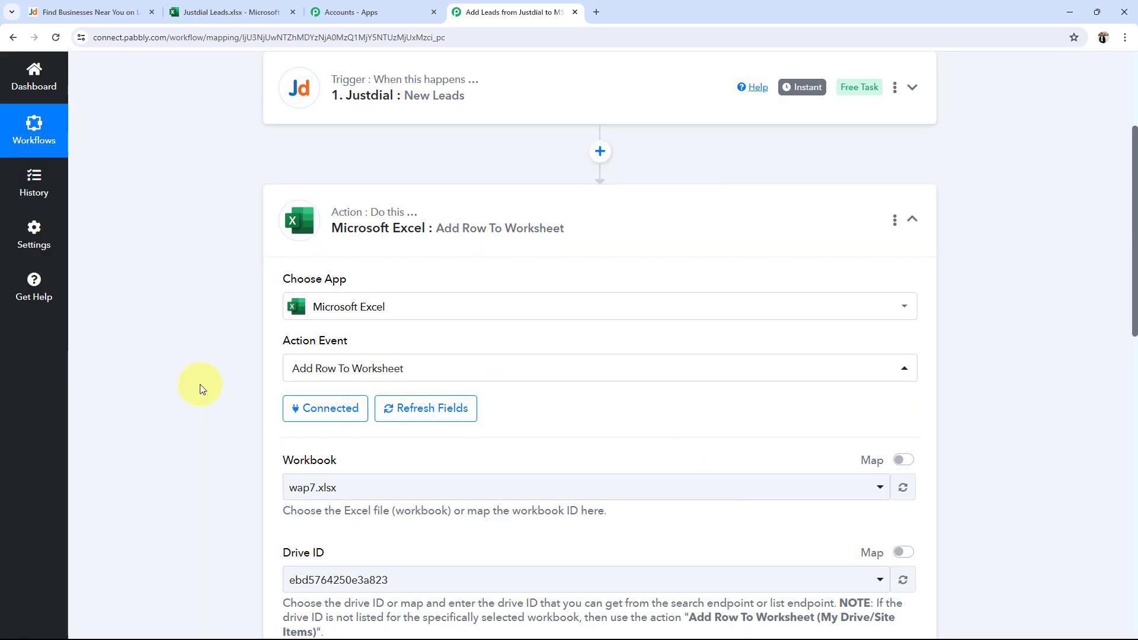
Check the lead workbook's name in Excel and select Justdial Leads.xlsx as the workbook of the Add Row To Worksheet action.
scroll(200, 385, "down", 2)
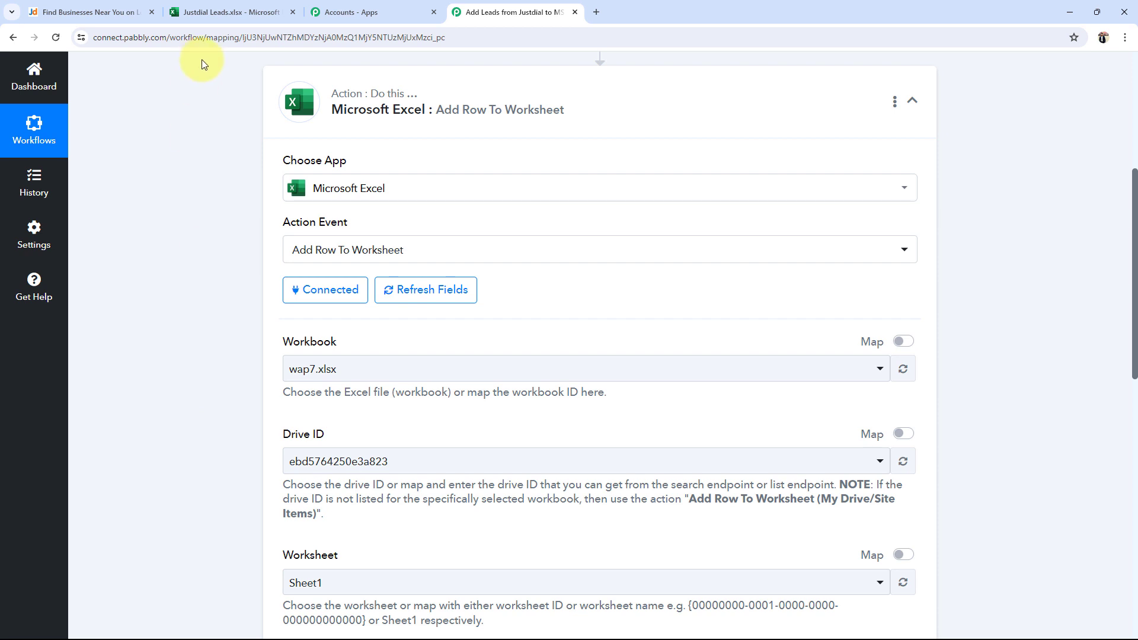
left_click(255, 11)
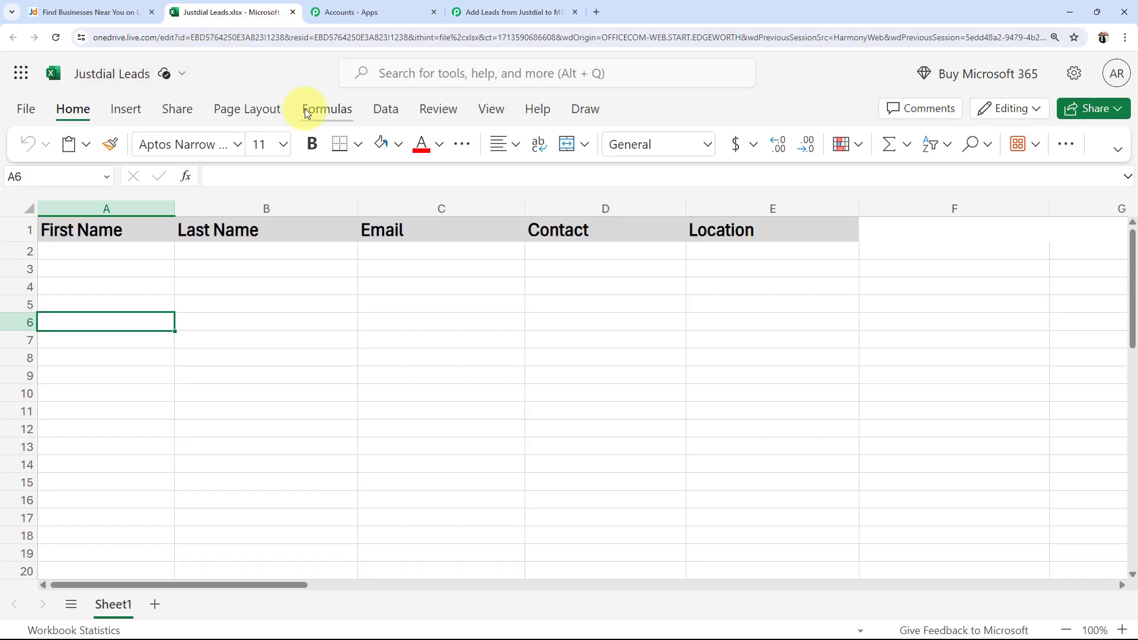
left_click(536, 11)
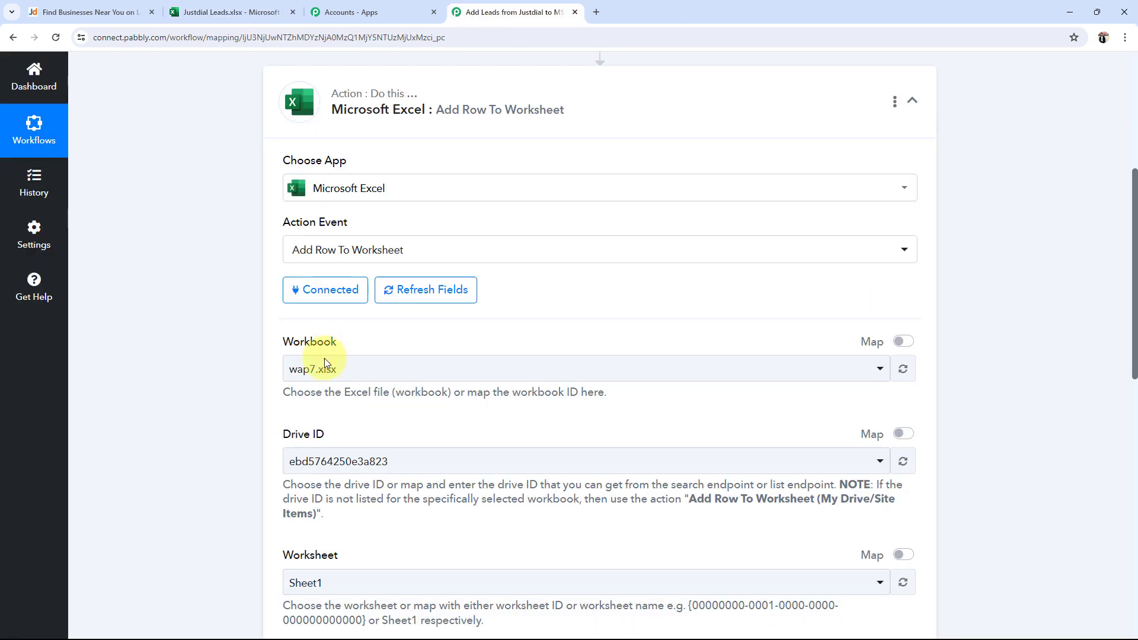
left_click(324, 366)
left_click(306, 191)
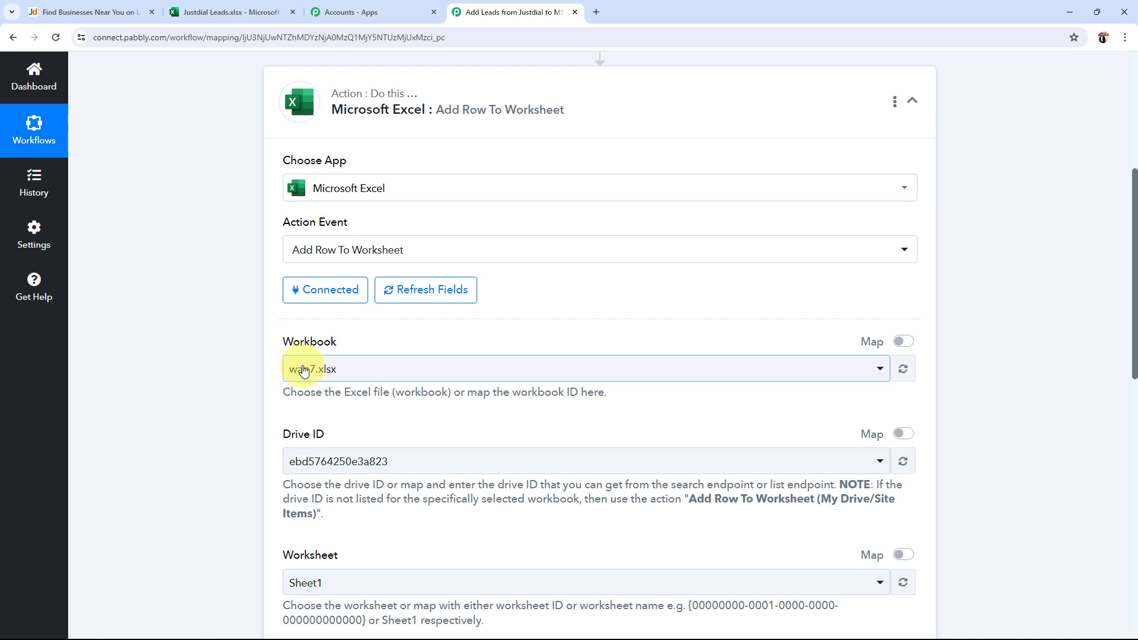
left_click(231, 12)
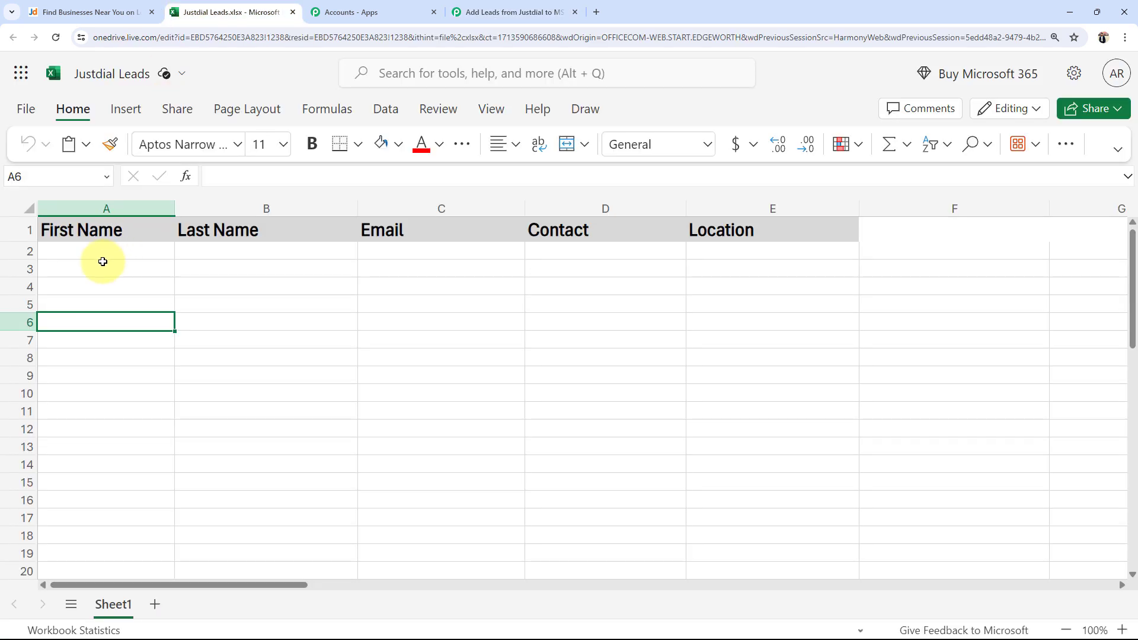
left_click(515, 12)
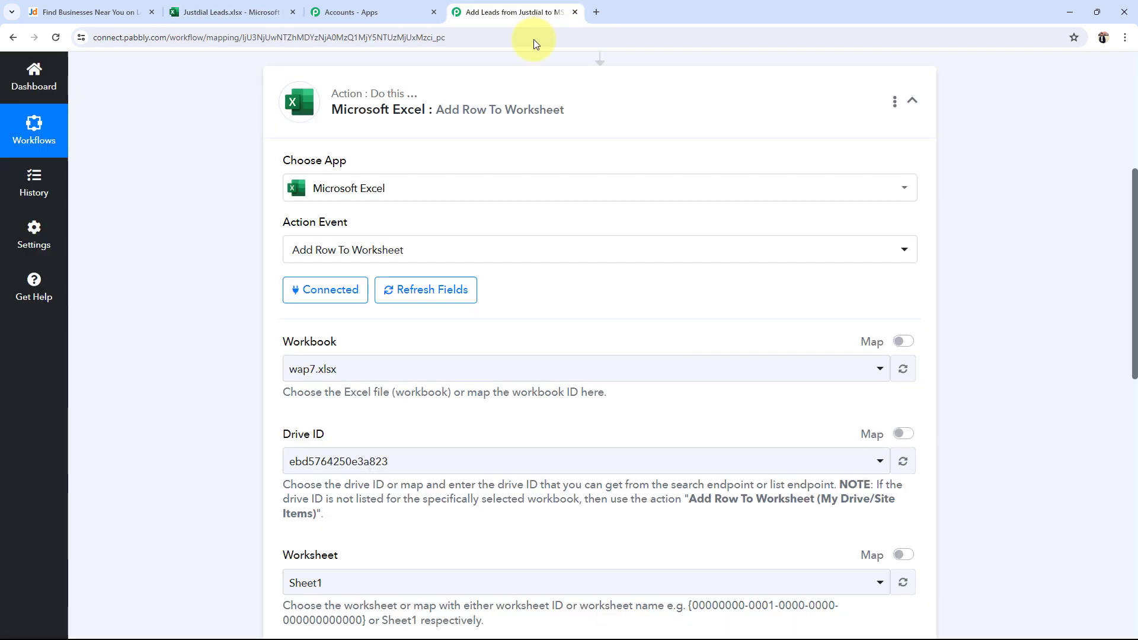
left_click(300, 367)
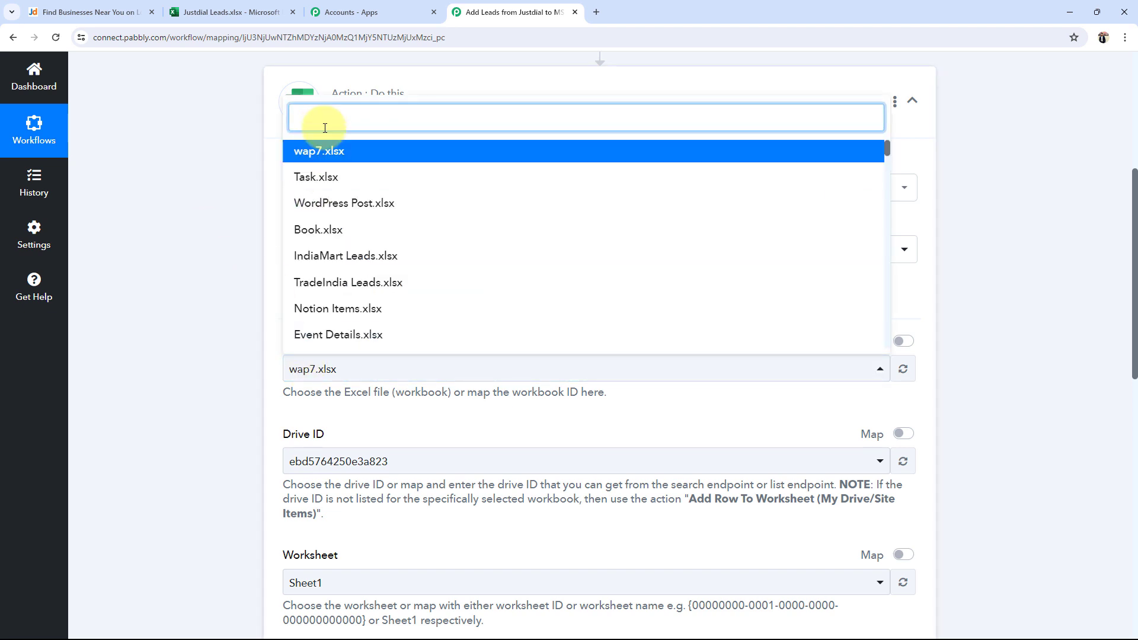
type("jus")
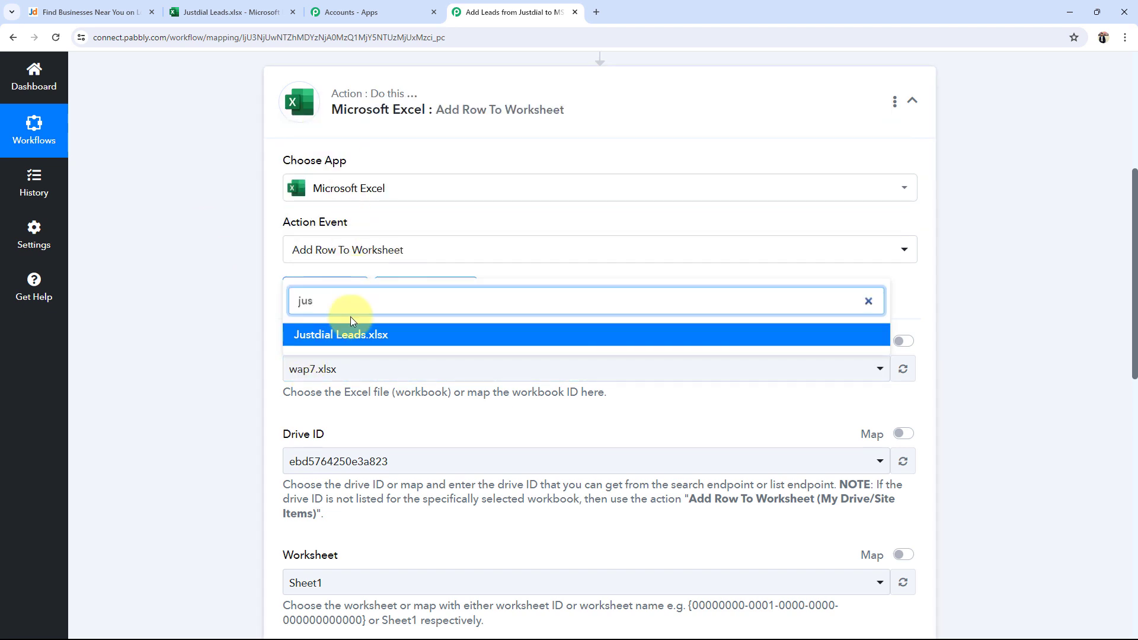
left_click(349, 335)
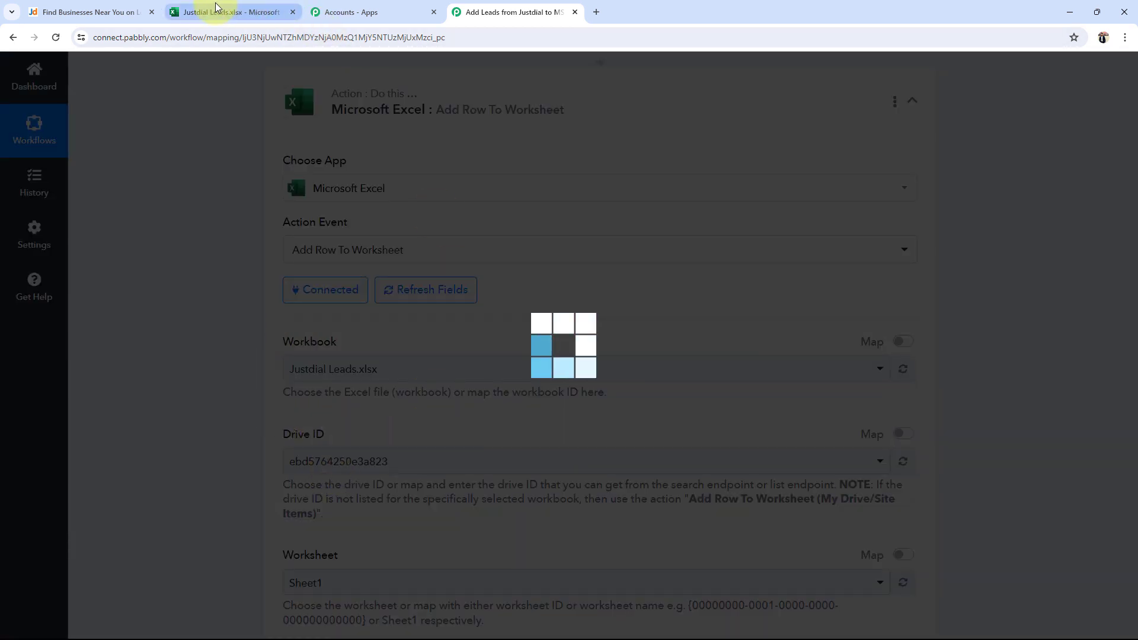
Check the sheet name in the Excel workbook and review the action's drive ID, worksheet and Column A to E fields.
left_click(231, 12)
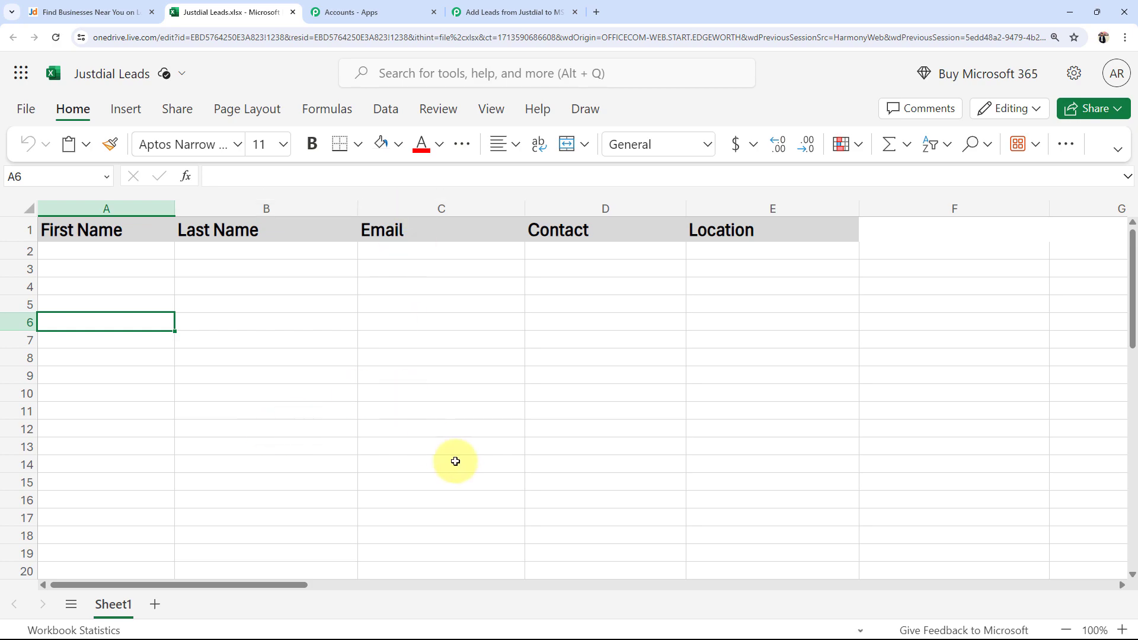
left_click(502, 12)
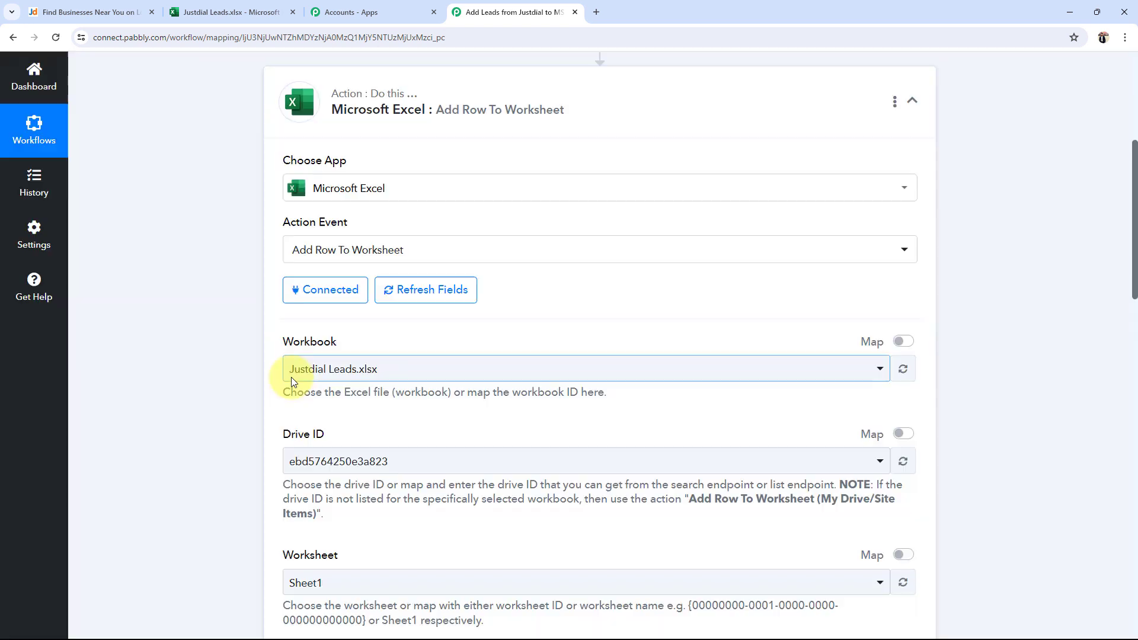
scroll(229, 403, "down", 3)
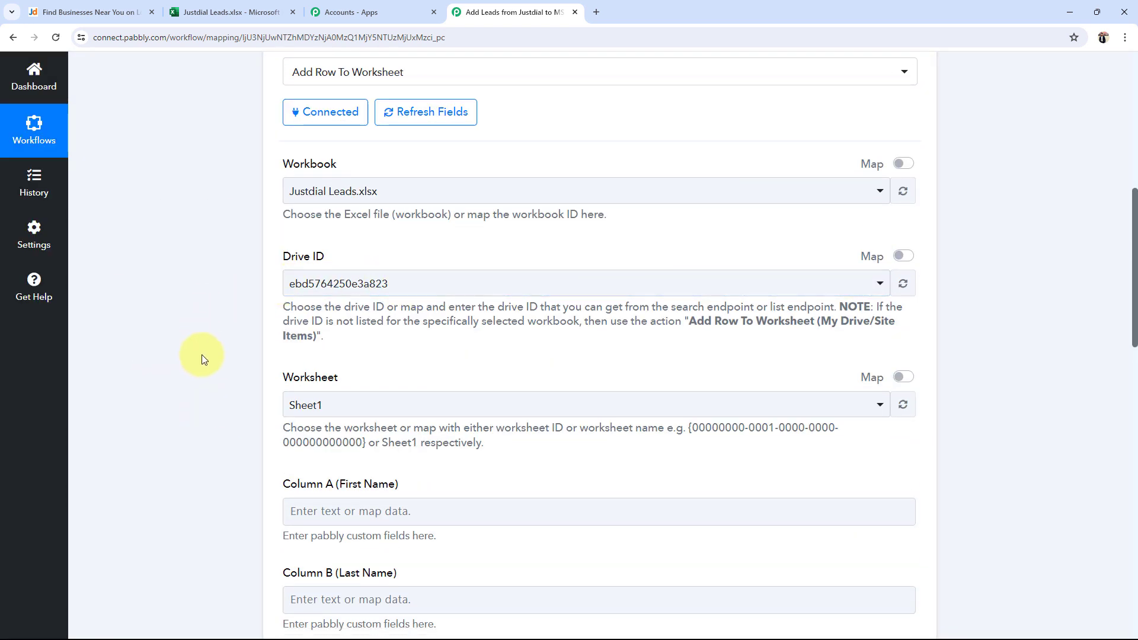
scroll(202, 355, "down", 6)
left_click_drag(399, 387, 246, 373)
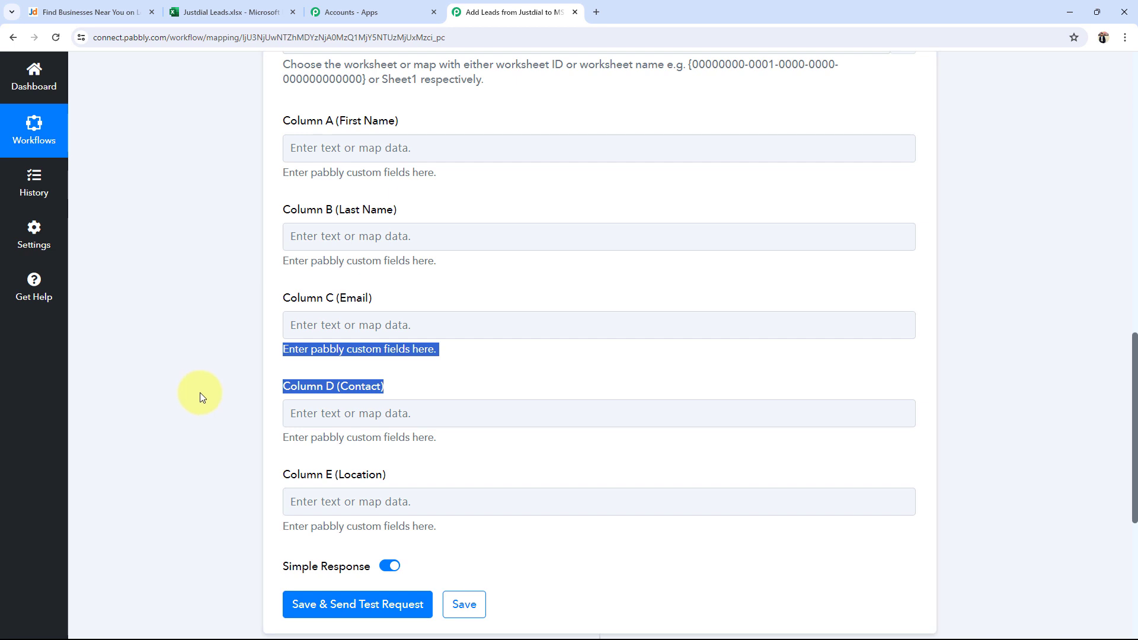
left_click_drag(338, 387, 444, 404)
left_click(420, 374)
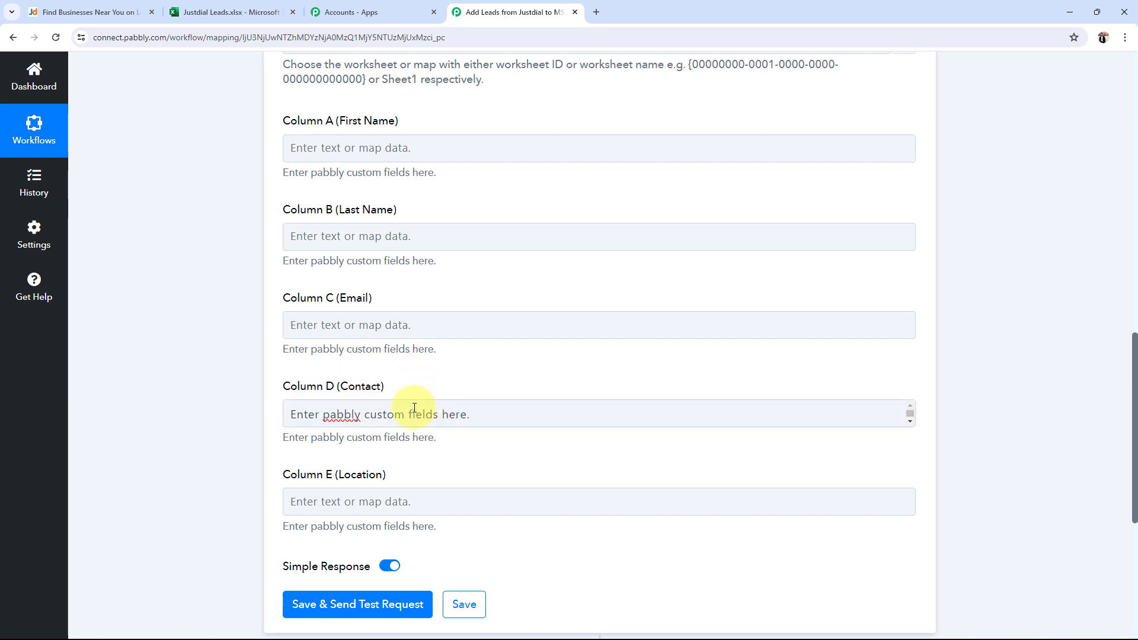
Map the Column A (First Name) field of the Excel action to the Firstname value from the Justdial New Leads trigger.
scroll(218, 407, "up", 8)
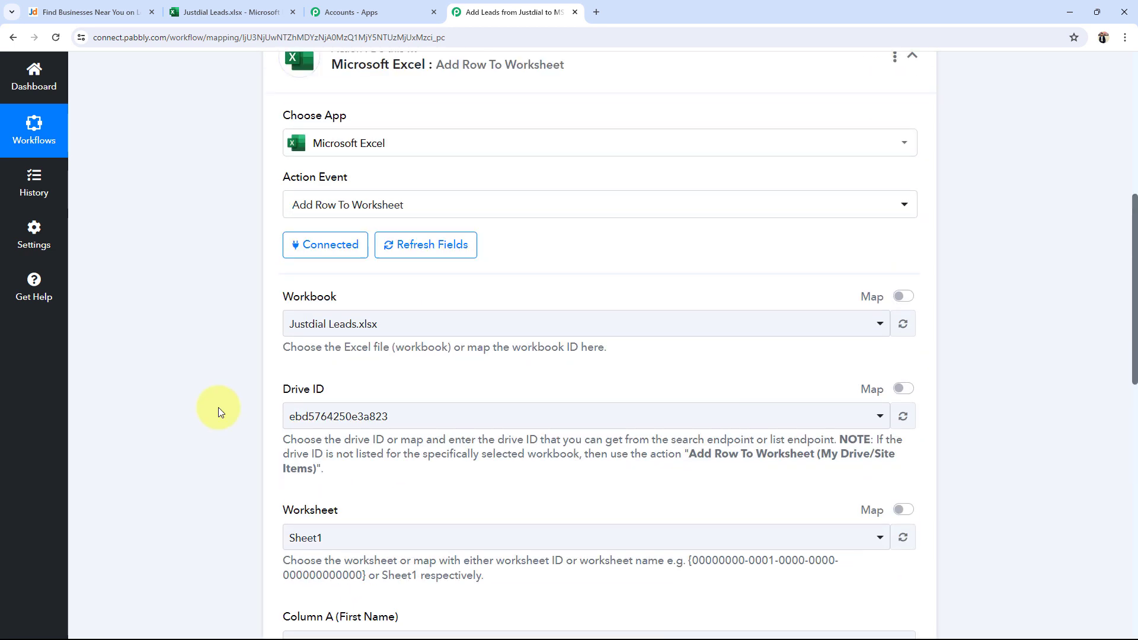
scroll(218, 407, "up", 8)
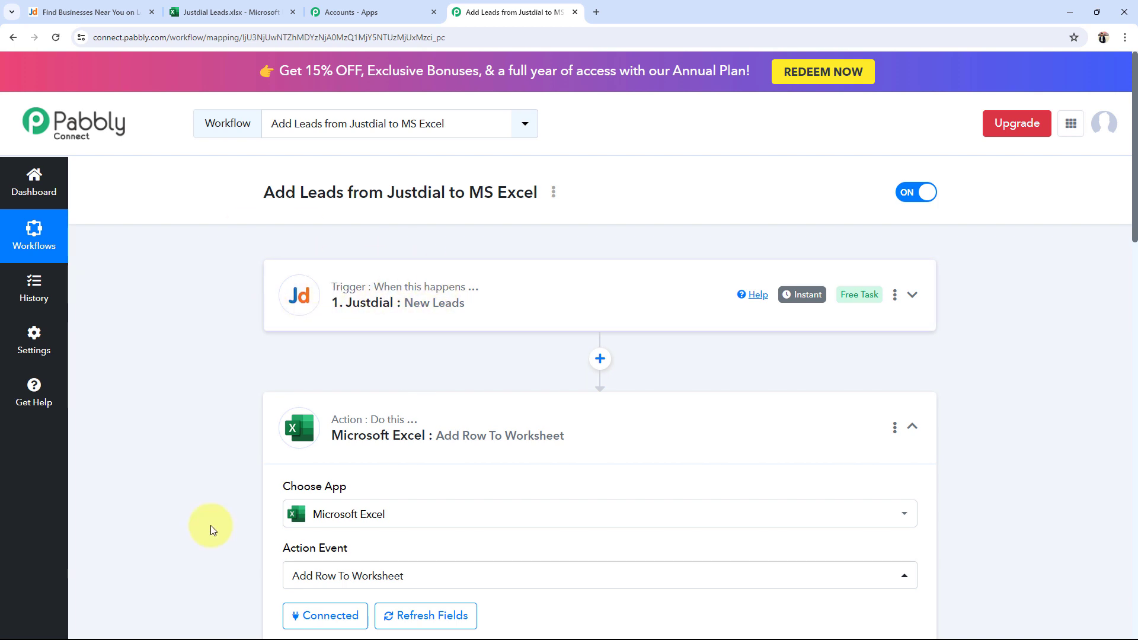
scroll(208, 530, "down", 10)
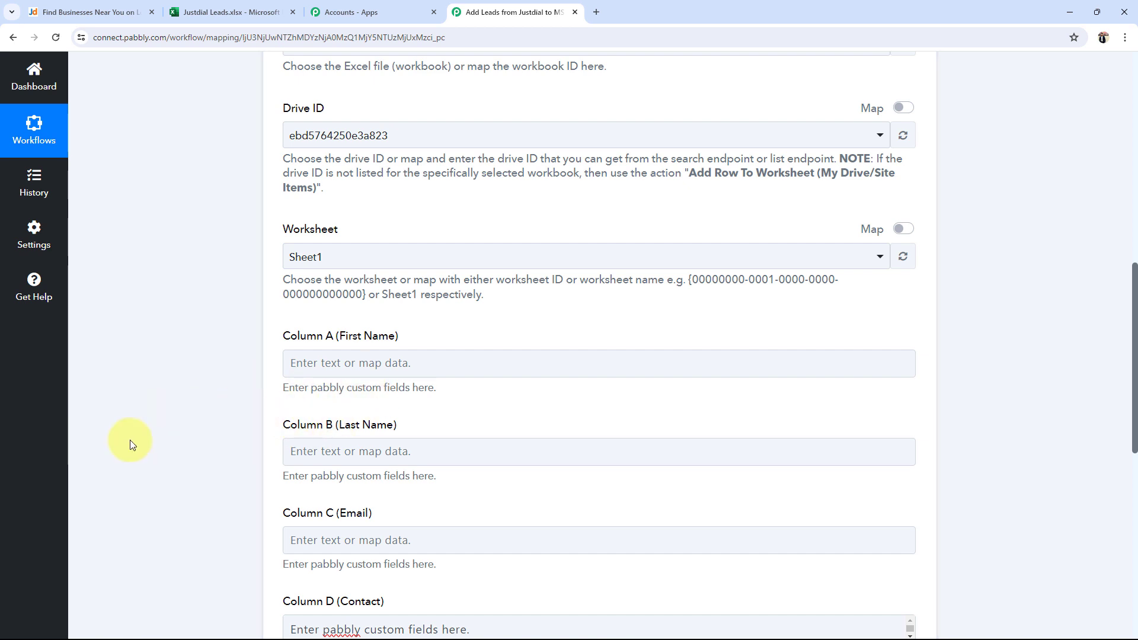
scroll(255, 429, "up", 1)
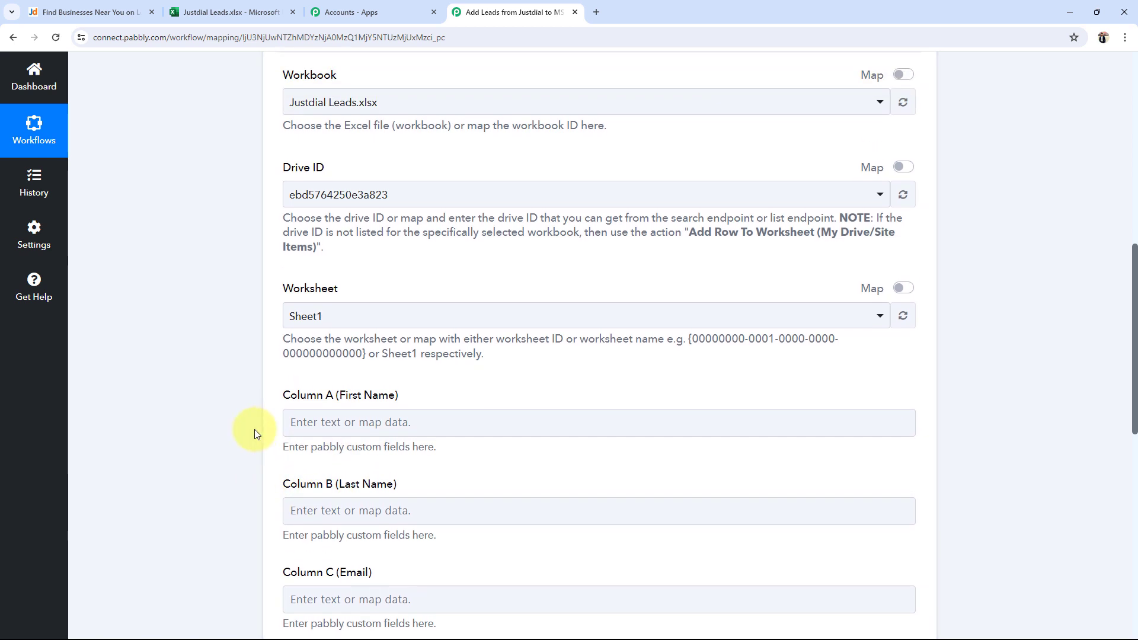
left_click(347, 427)
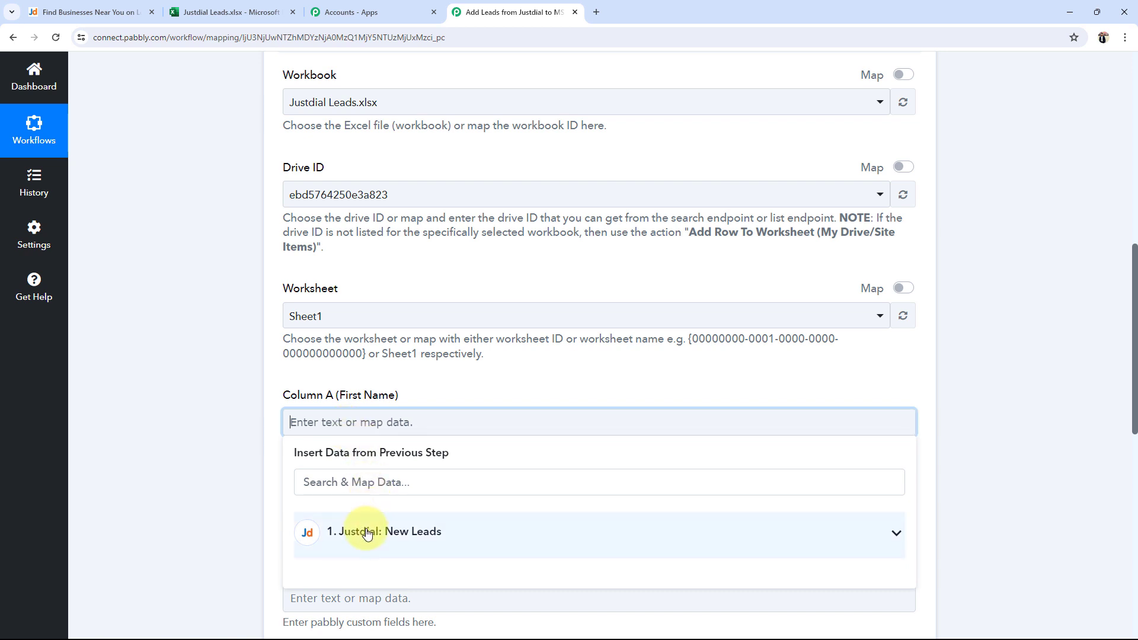
left_click(883, 537)
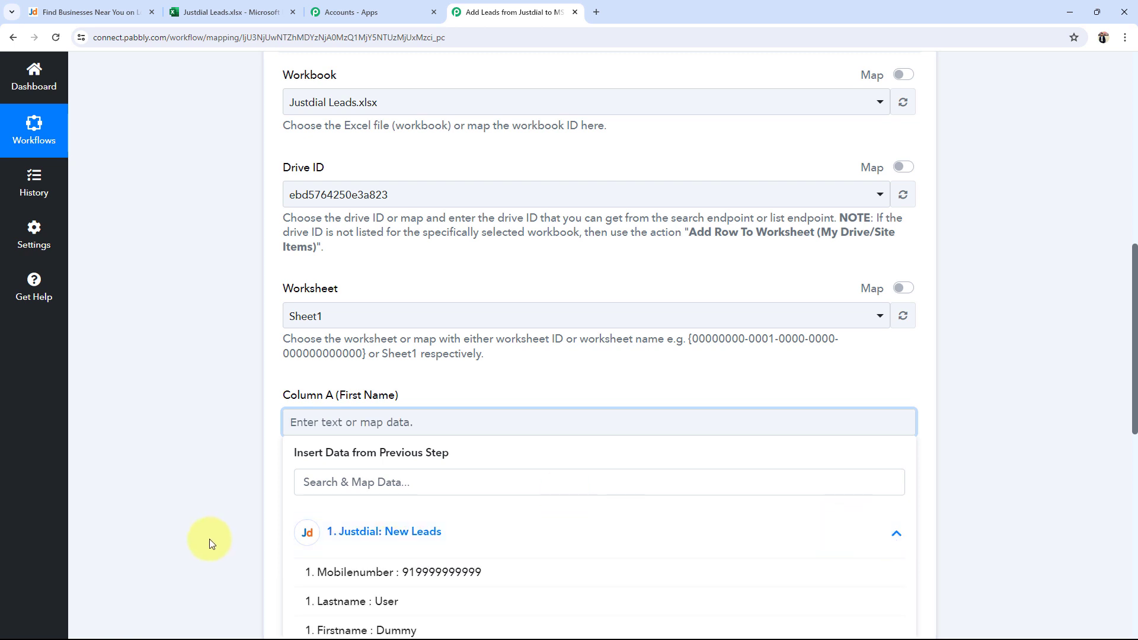
scroll(180, 546, "down", 2)
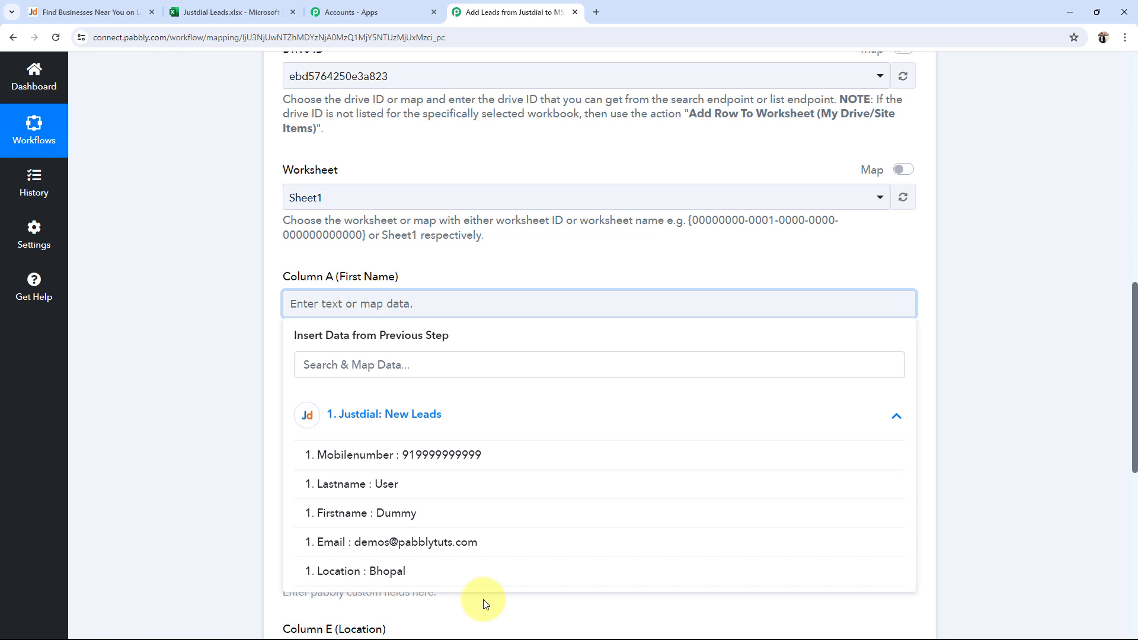
left_click(406, 521)
Map Column B (Last Name) to the trigger's Lastname value and Column C (Email) to its Email value.
left_click(302, 402)
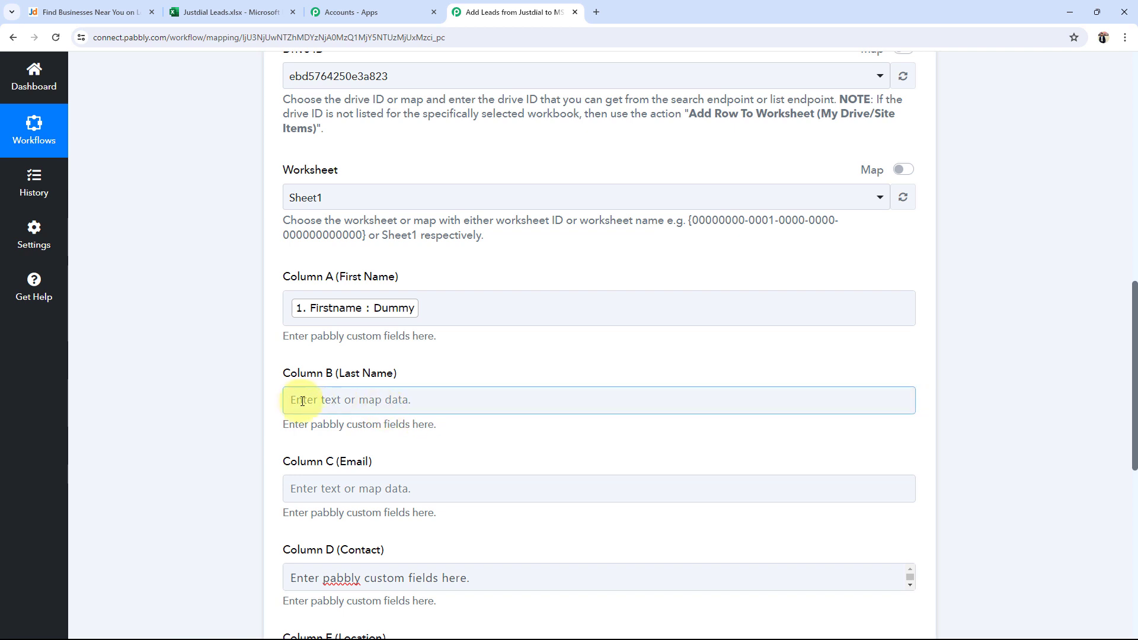
left_click(381, 508)
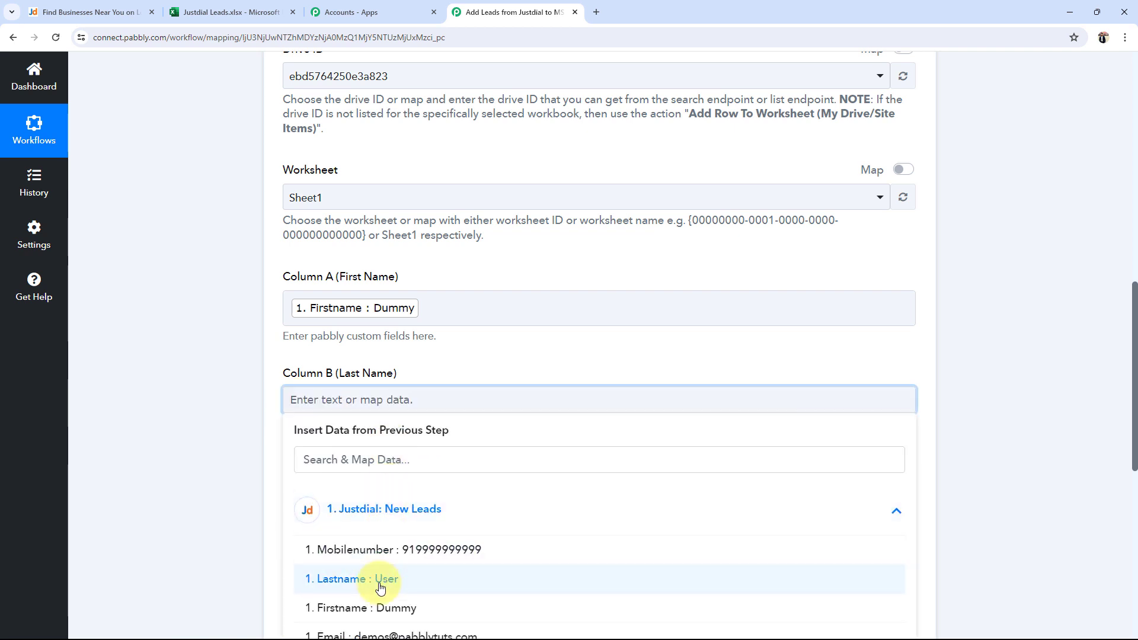
left_click(380, 586)
left_click(204, 429)
scroll(204, 429, "down", 3)
left_click(332, 318)
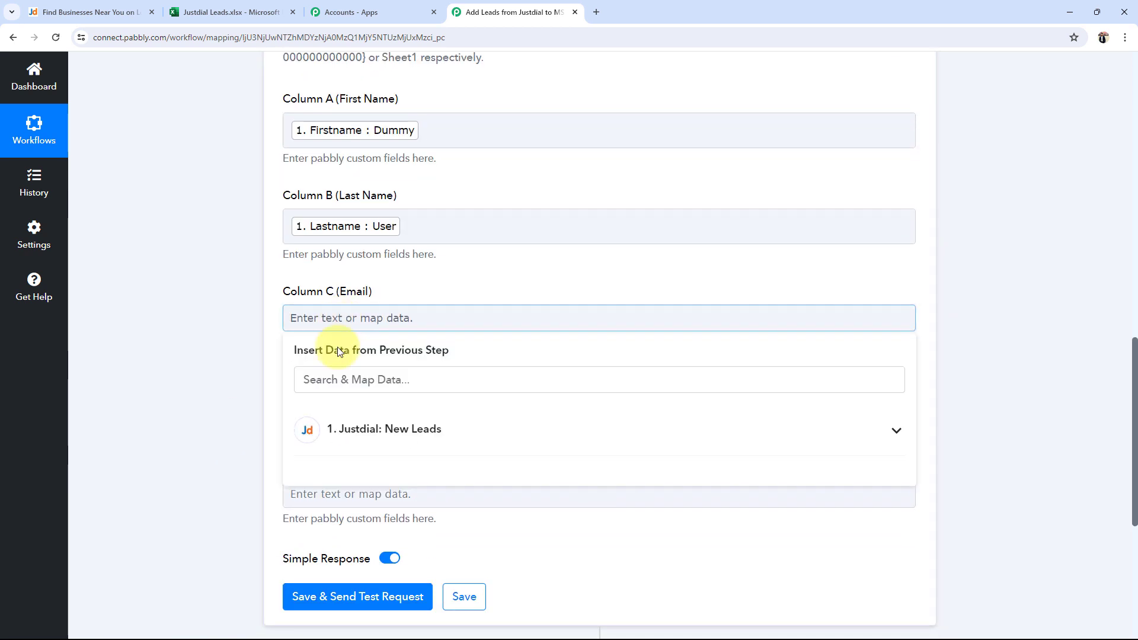
left_click(354, 424)
left_click(332, 557)
left_click(152, 419)
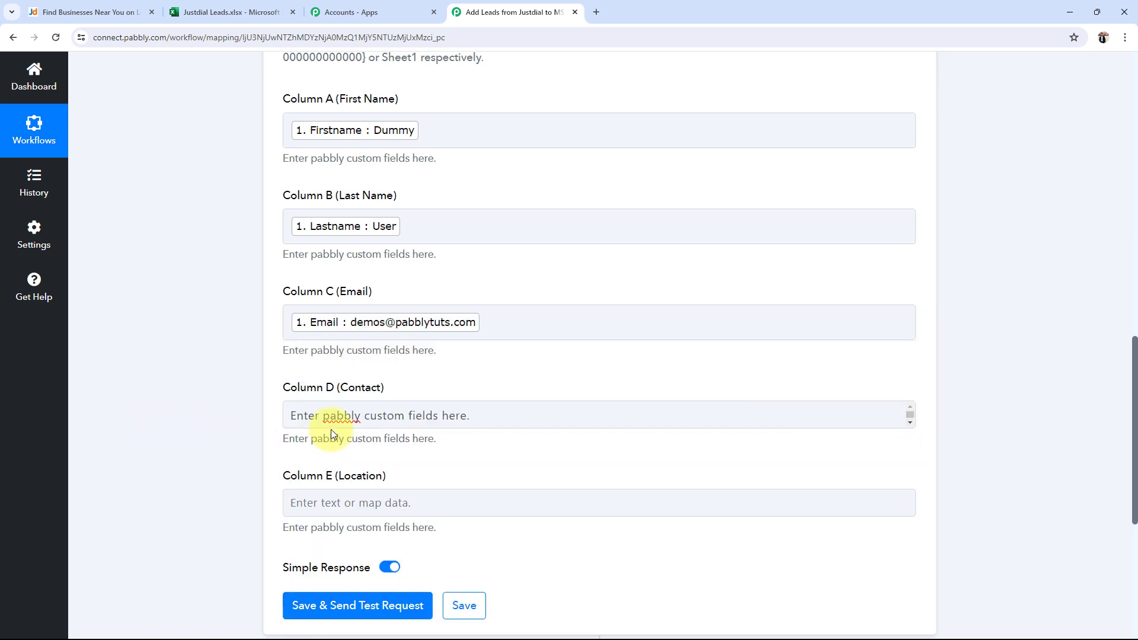
Clear the stray placeholder text from Column D (Contact) and map the field to the trigger's Mobilenumber value.
left_click(332, 427)
left_click_drag(569, 413, 183, 408)
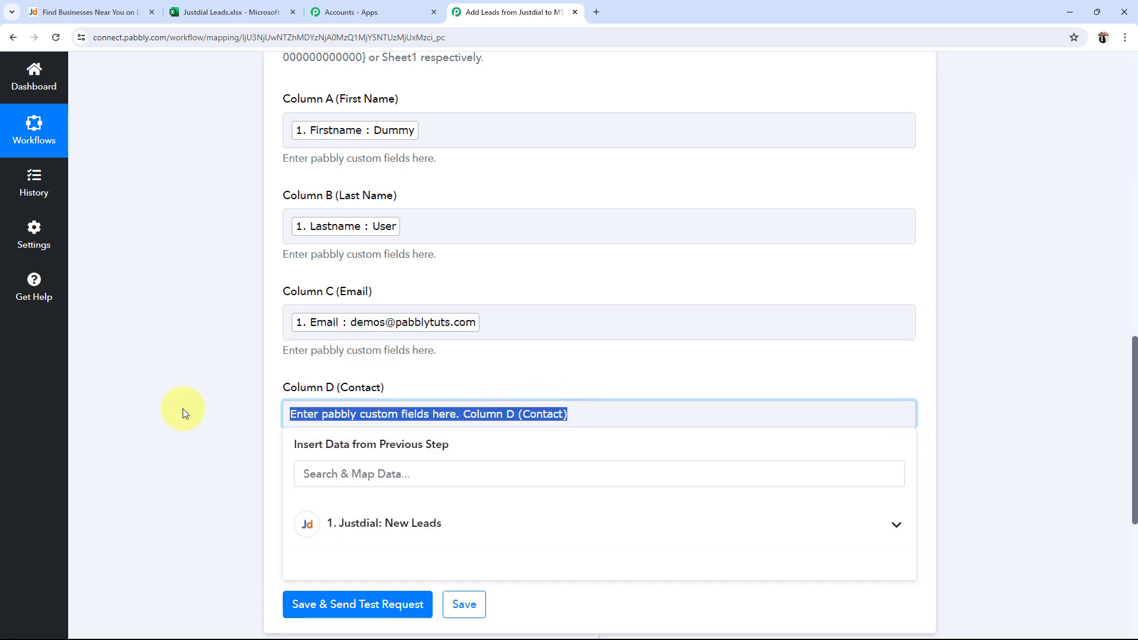
key("BackSpace")
left_click(331, 525)
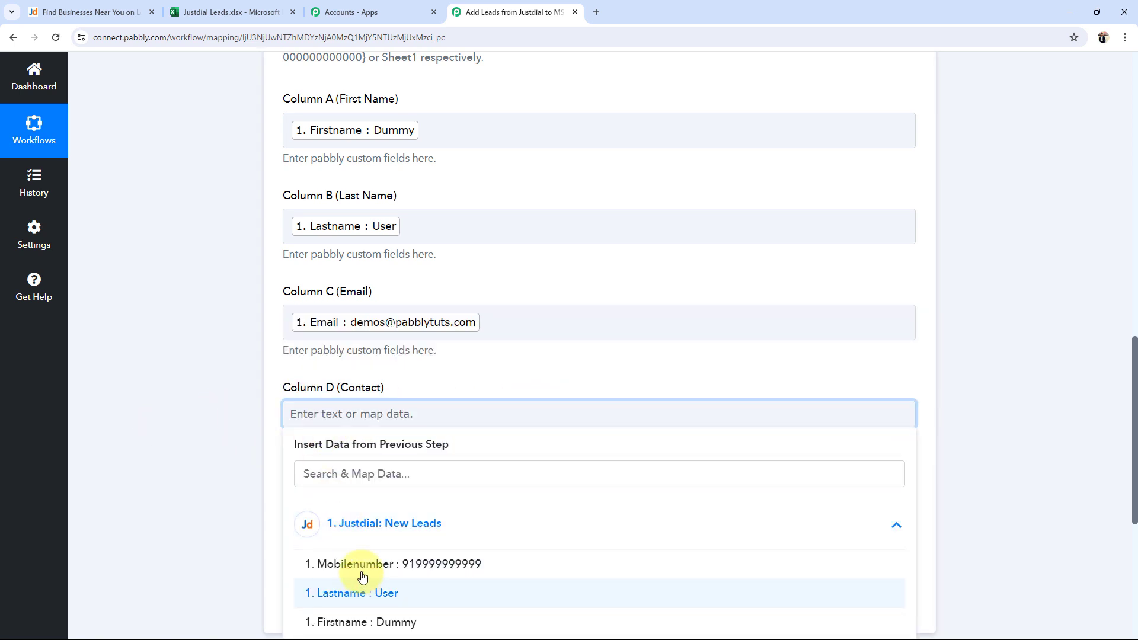
left_click(356, 559)
left_click(228, 474)
Map Column E (Location) to the Location value from the Justdial New Leads trigger.
scroll(228, 474, "down", 1)
left_click(300, 333)
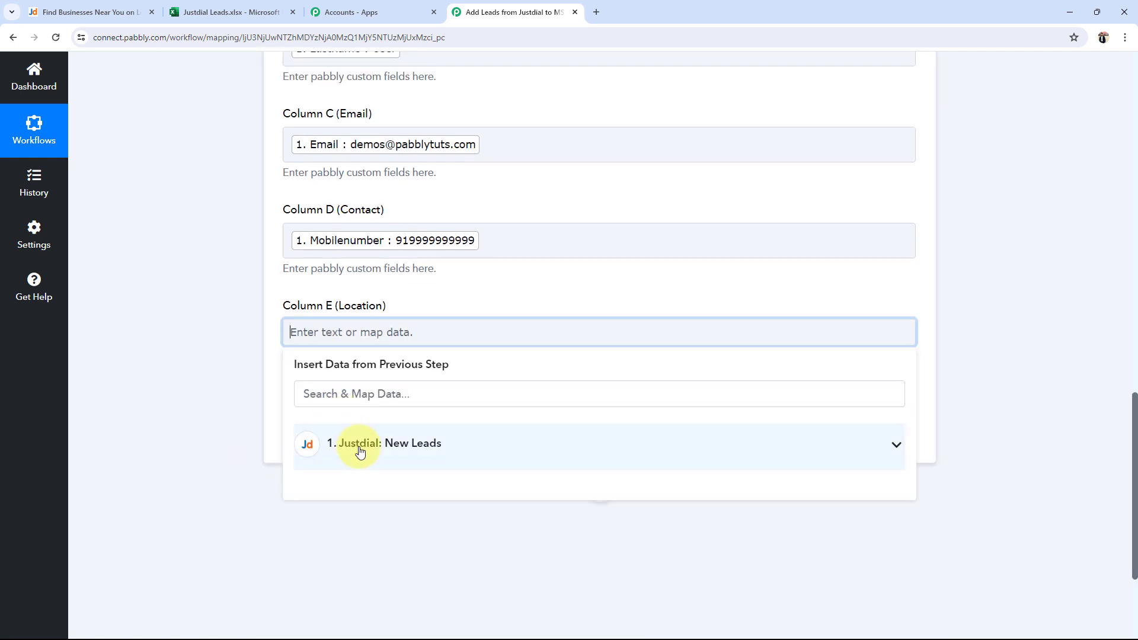
left_click(358, 448)
scroll(381, 505, "down", 2)
left_click(356, 425)
left_click(150, 452)
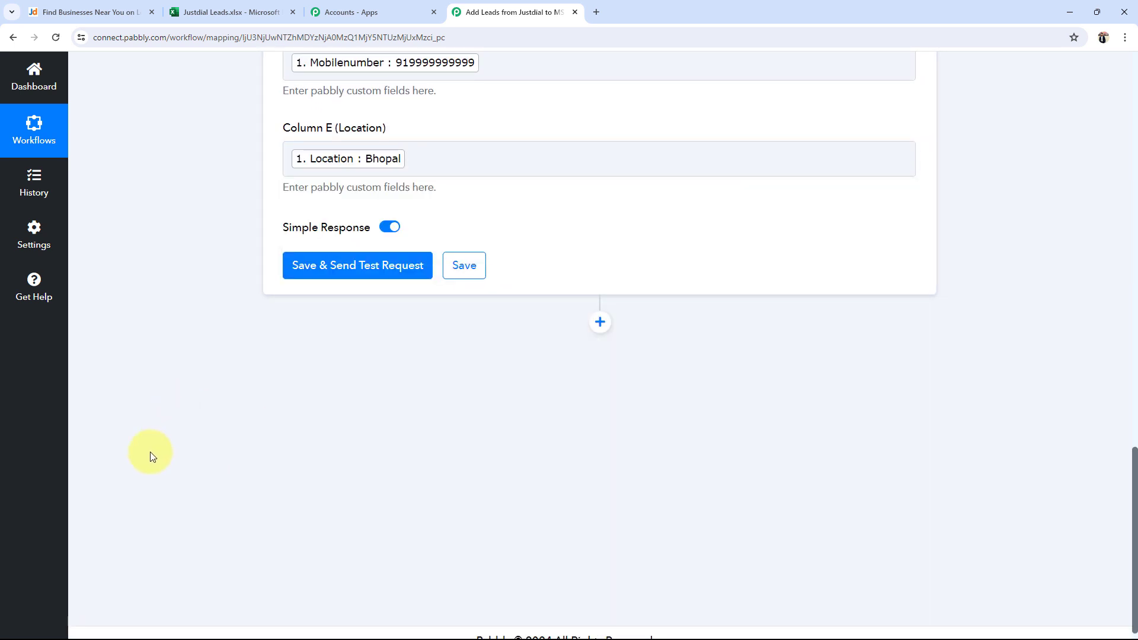
Compare the mapped Column A to E fields with row 2 of the Justdial Leads workbook in Excel.
scroll(151, 452, "up", 5)
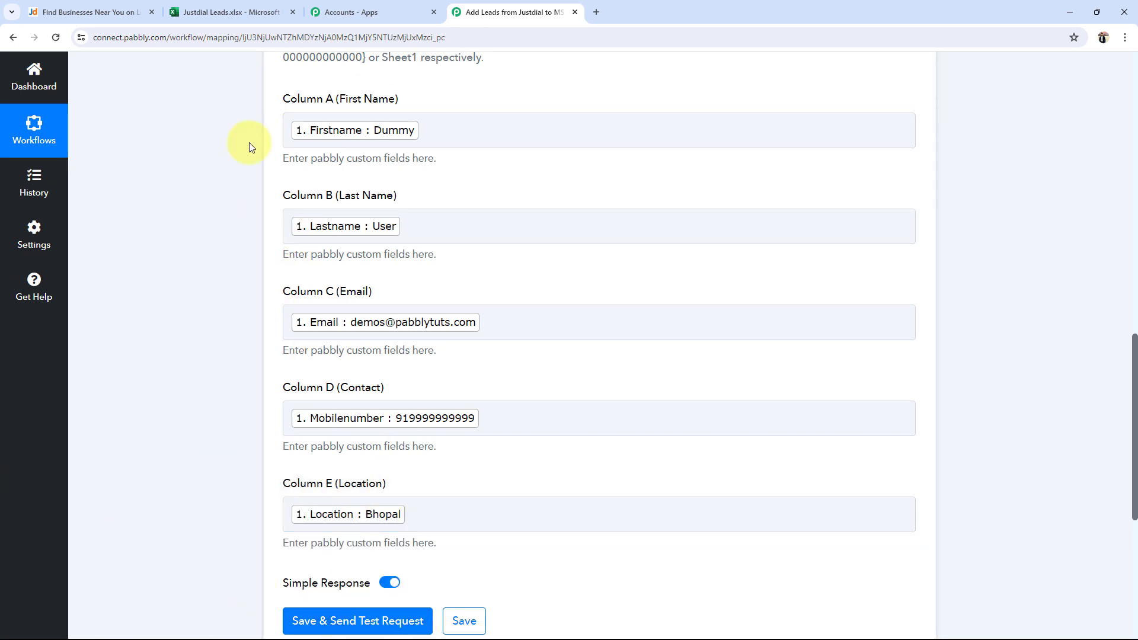
left_click(191, 5)
left_click(62, 248)
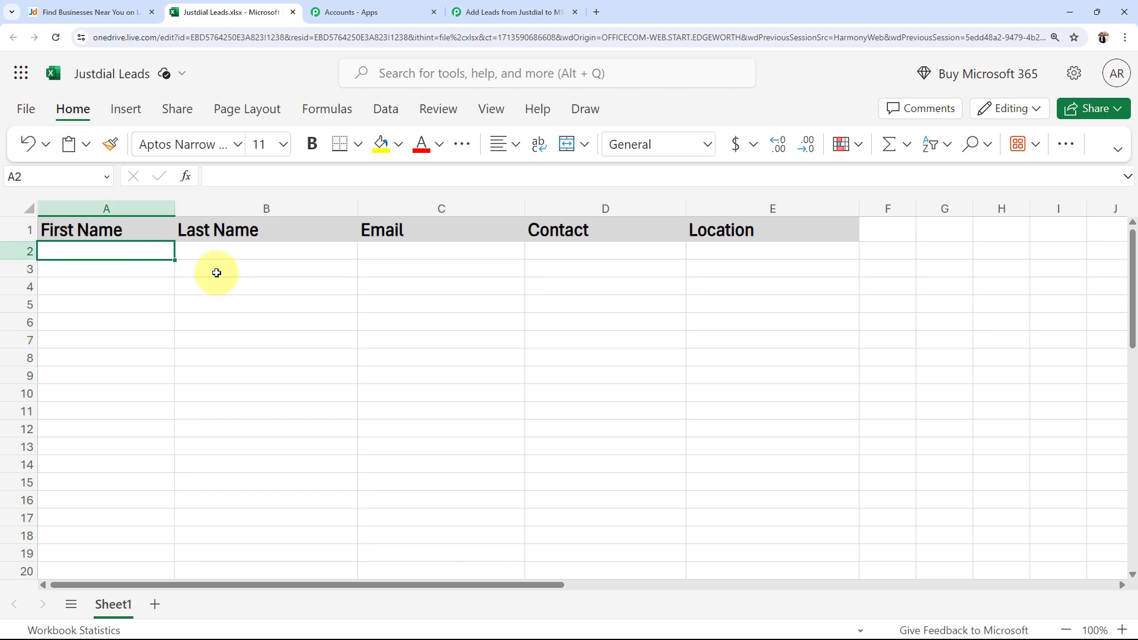
left_click(483, 12)
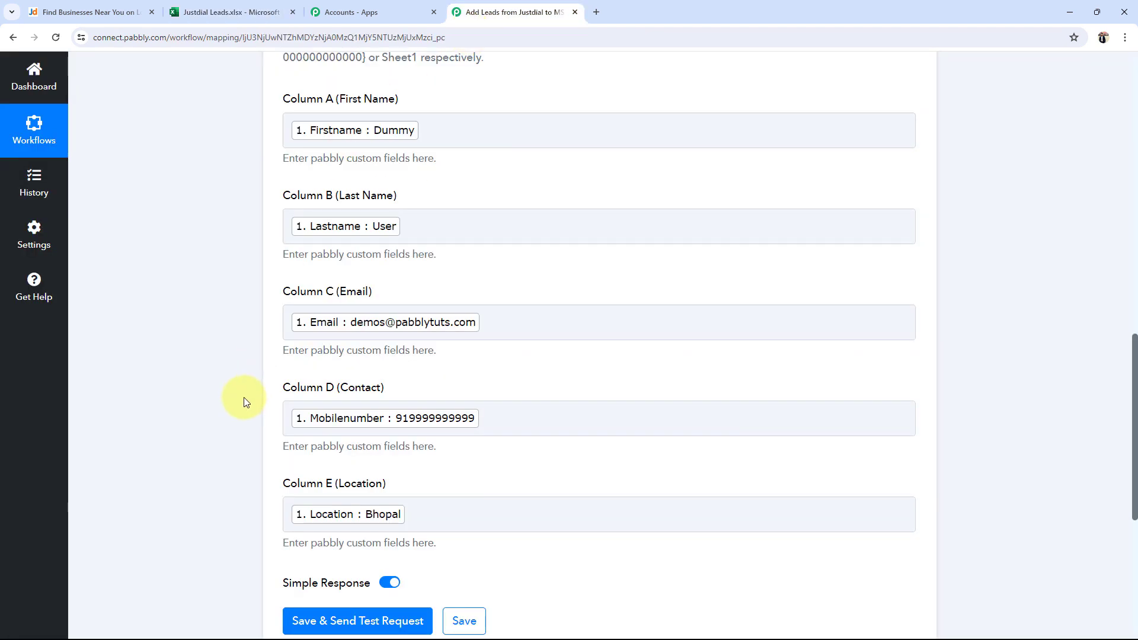
scroll(244, 398, "up", 2)
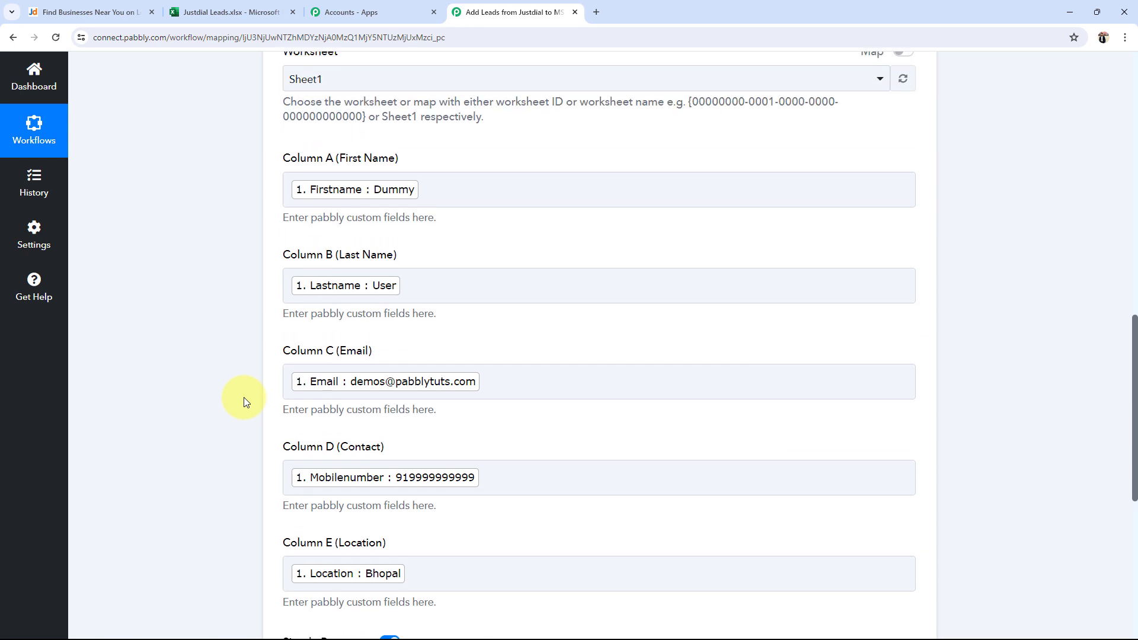
scroll(243, 398, "down", 2)
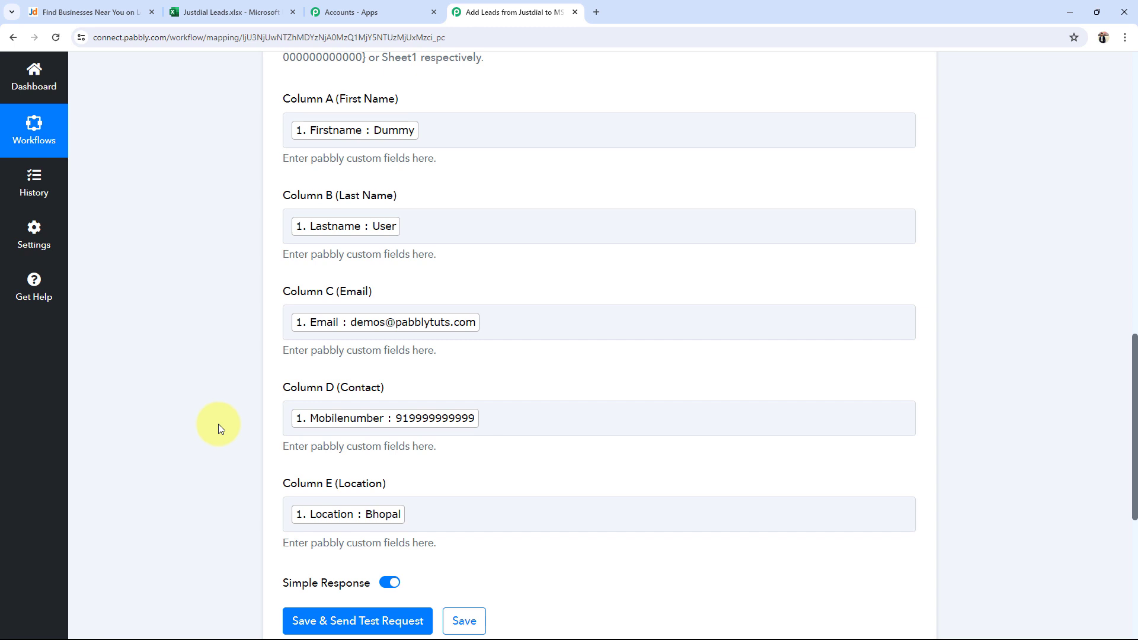
View the Justdial homepage, return briefly to the workflow, and check row 2 under the lead headers in the Excel workbook.
left_click(137, 12)
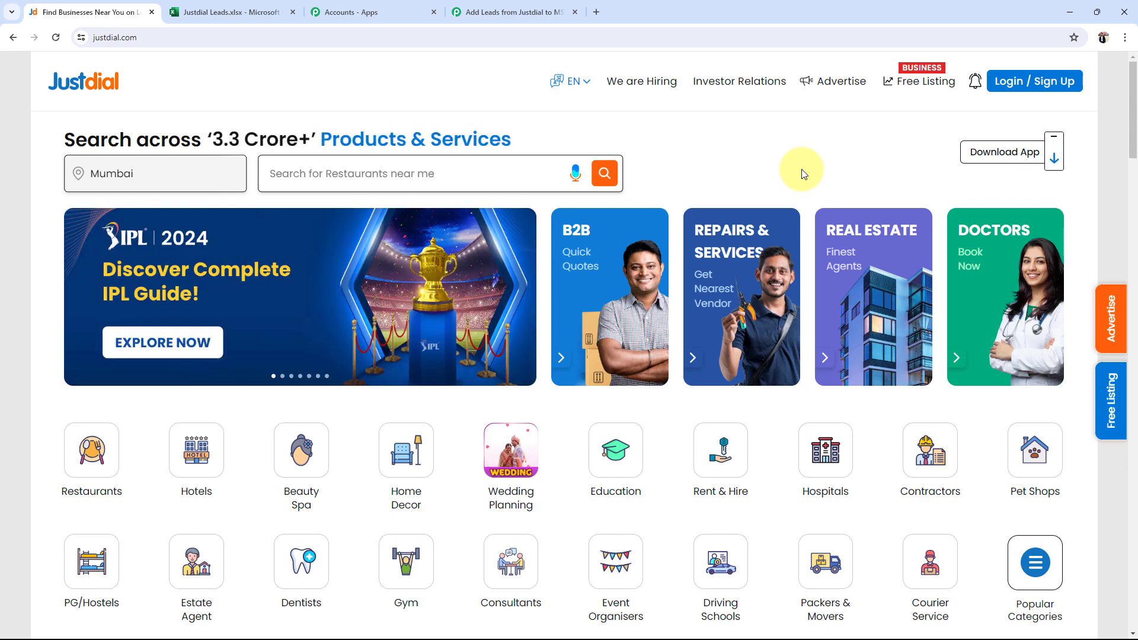
left_click(509, 12)
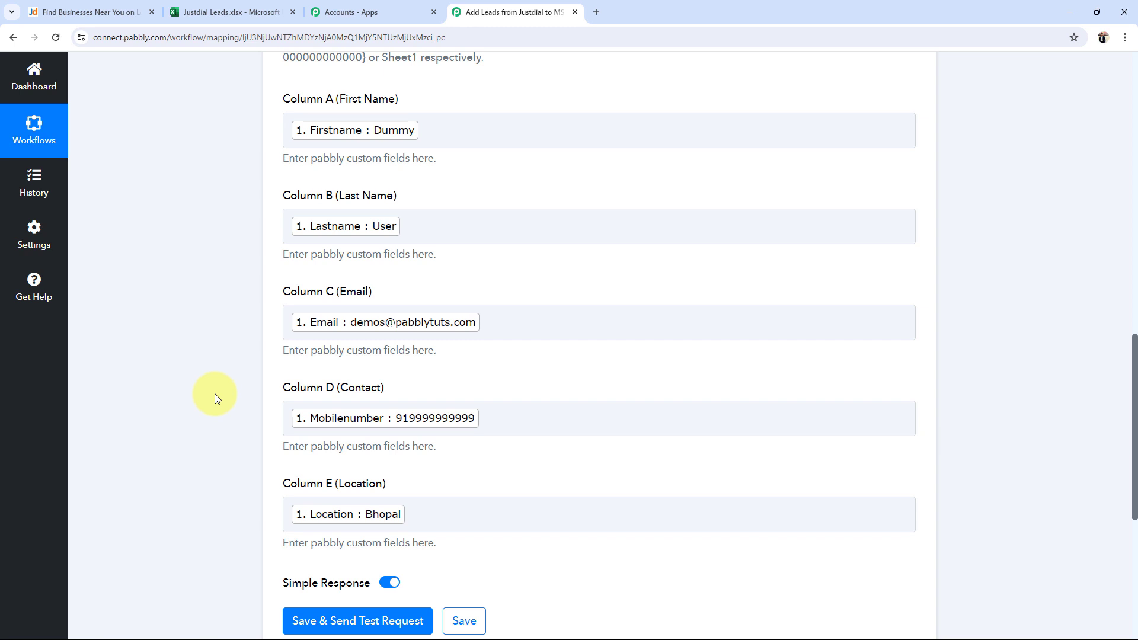
left_click(237, 12)
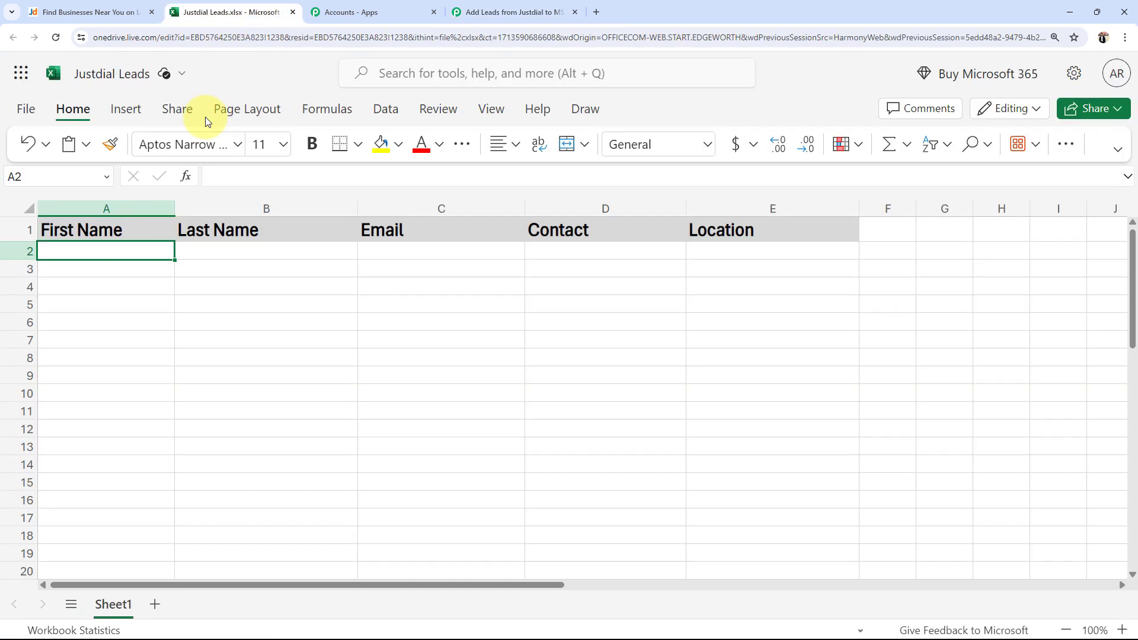
left_click(205, 255)
key("Tab")
key("Tab")
key("Tab")
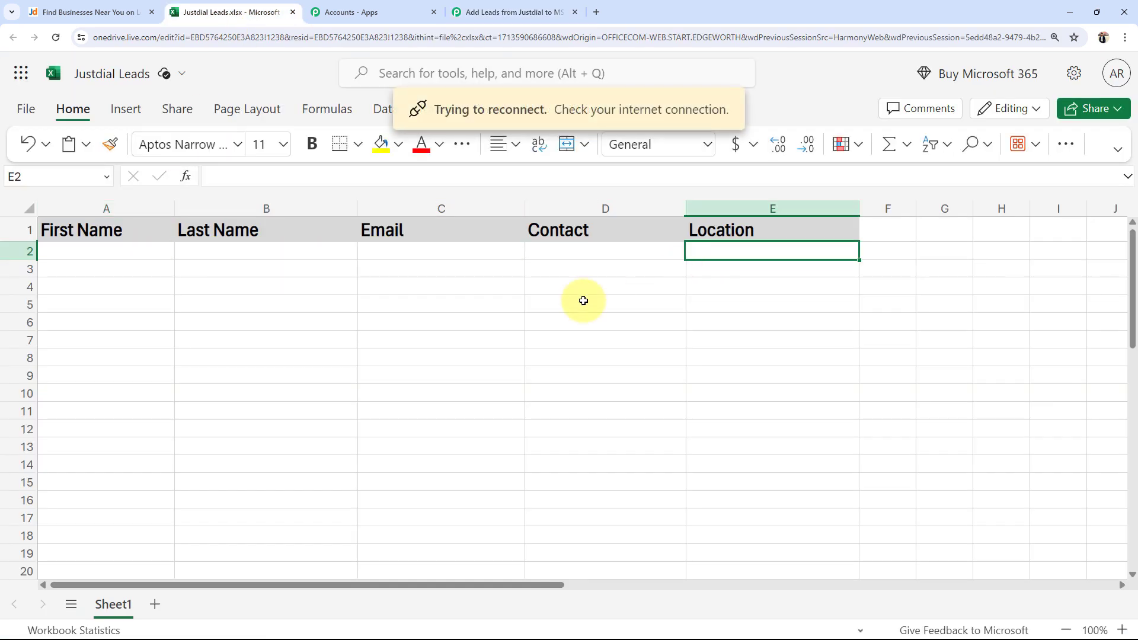
Return to the Pabbly Connect workflow, save the Add Row To Worksheet action with a test request, and review the received response.
left_click(548, 8)
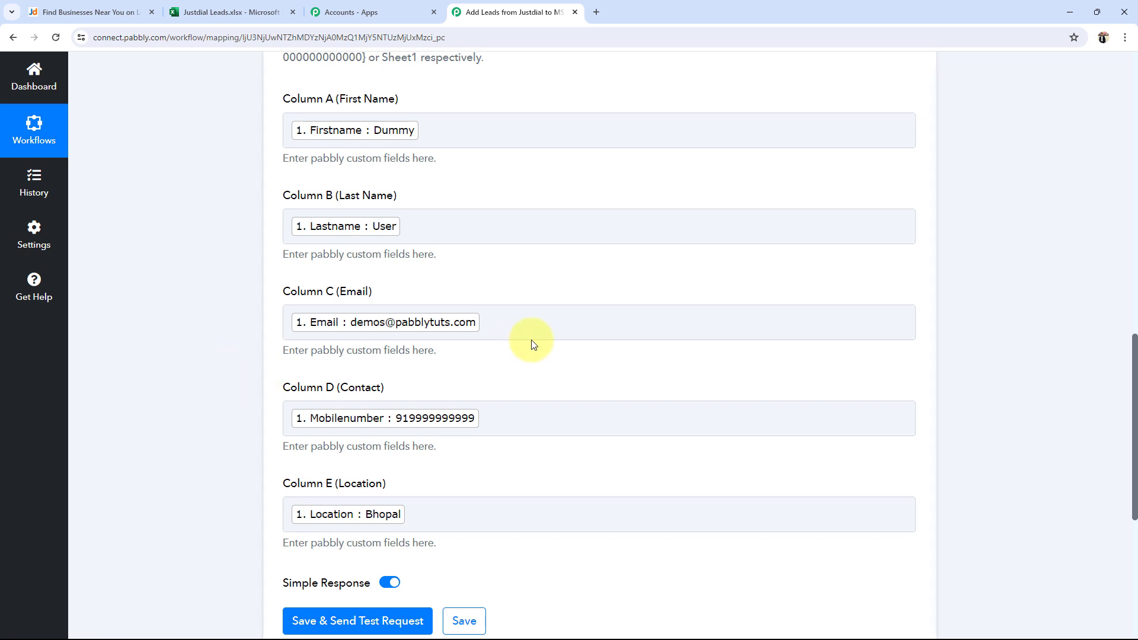
left_click(546, 329)
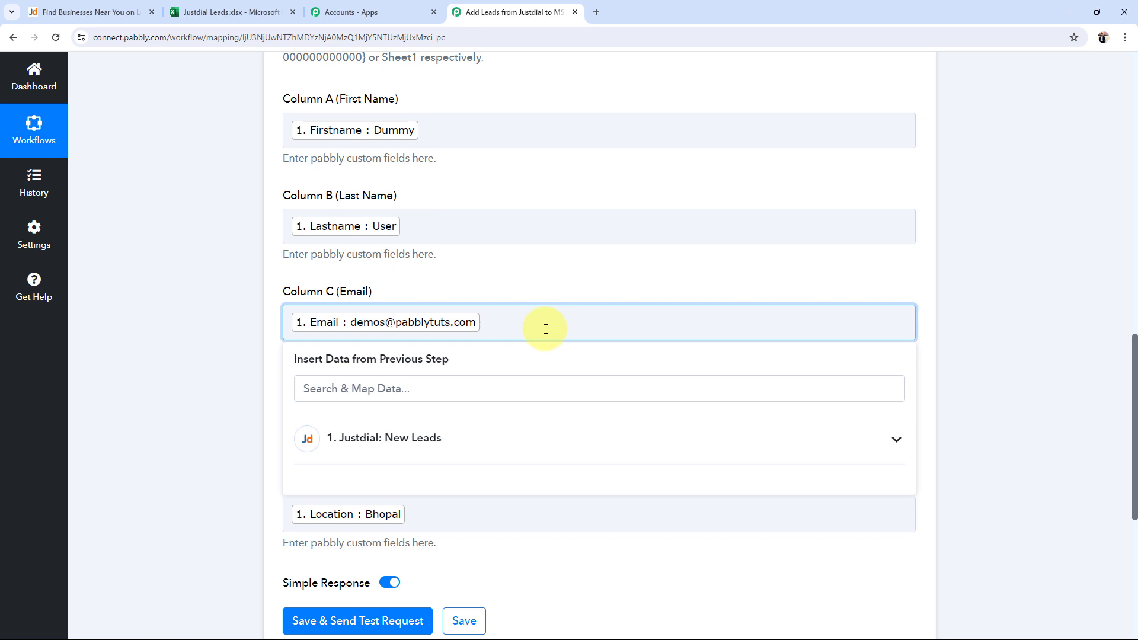
left_click(123, 464)
scroll(106, 456, "down", 2)
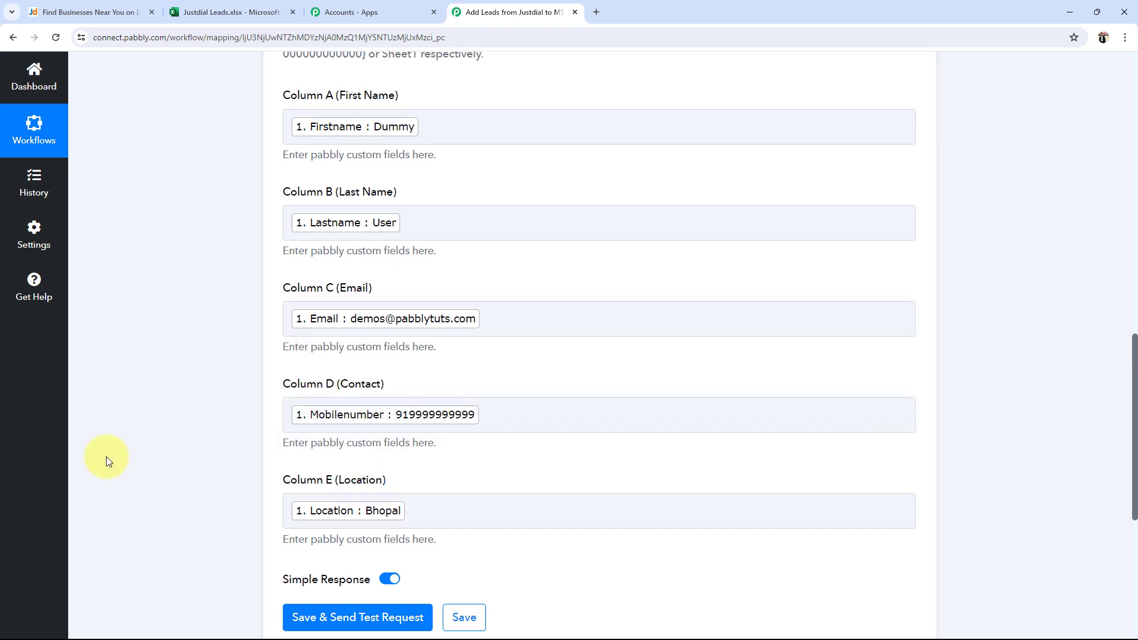
left_click(350, 501)
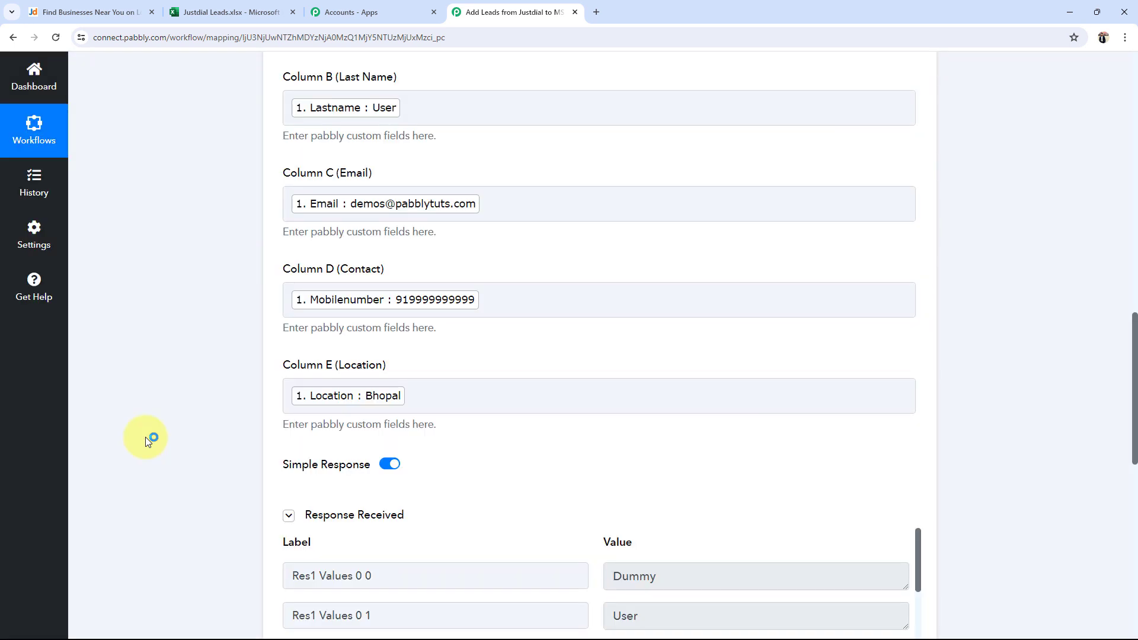
scroll(145, 460, "down", 5)
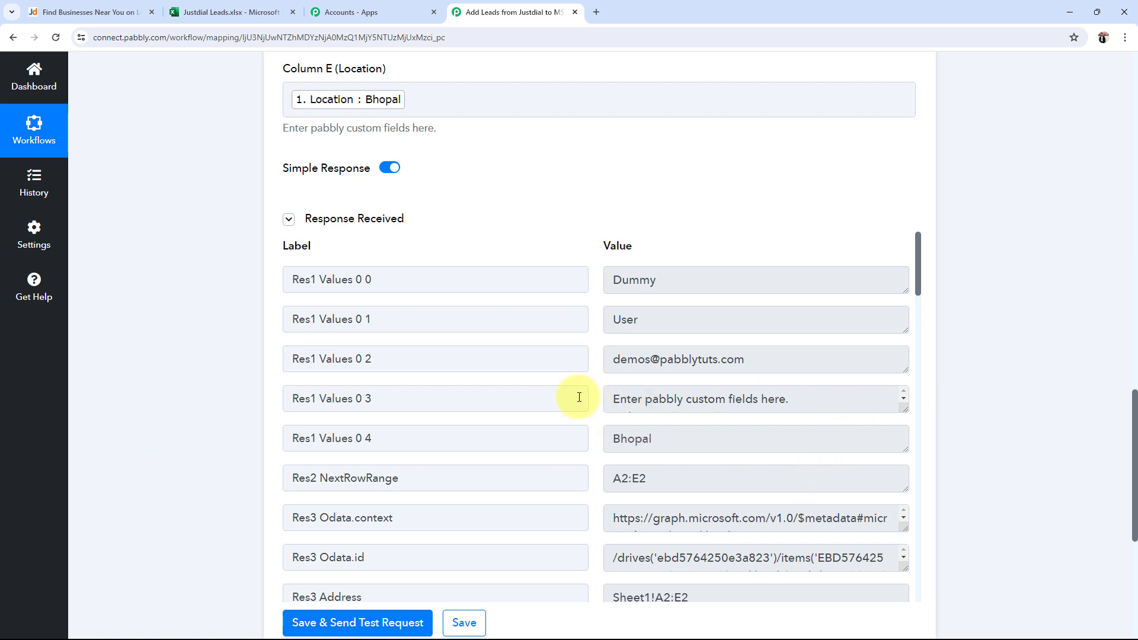
Reload the Justdial Leads workbook in Excel and check each lead detail in row 2 against its column header.
left_click(195, 12)
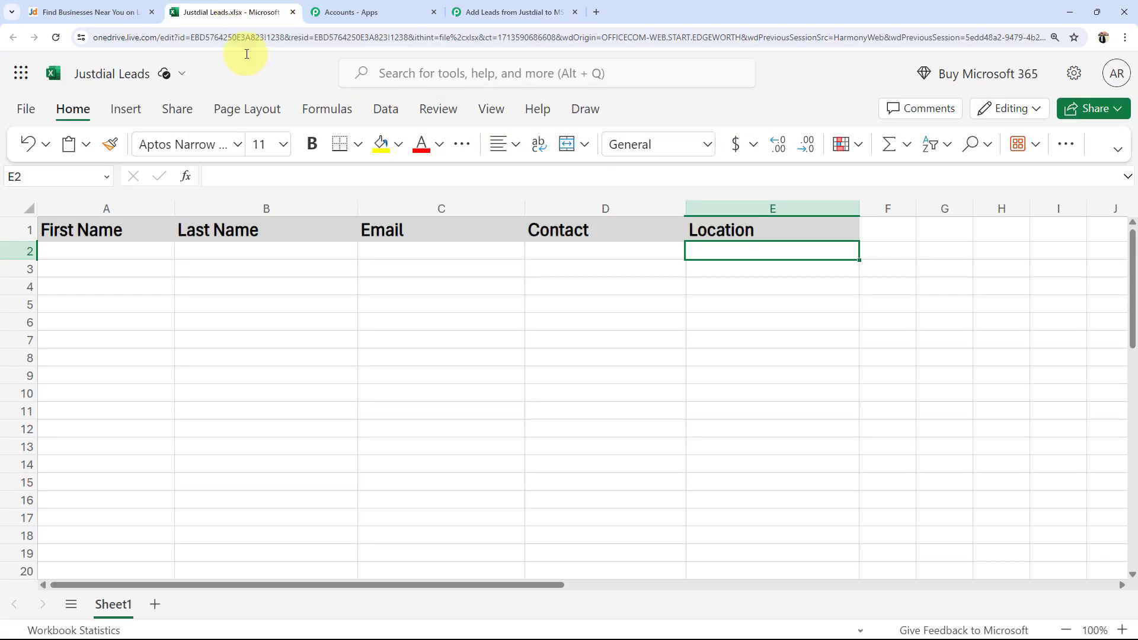
left_click(57, 38)
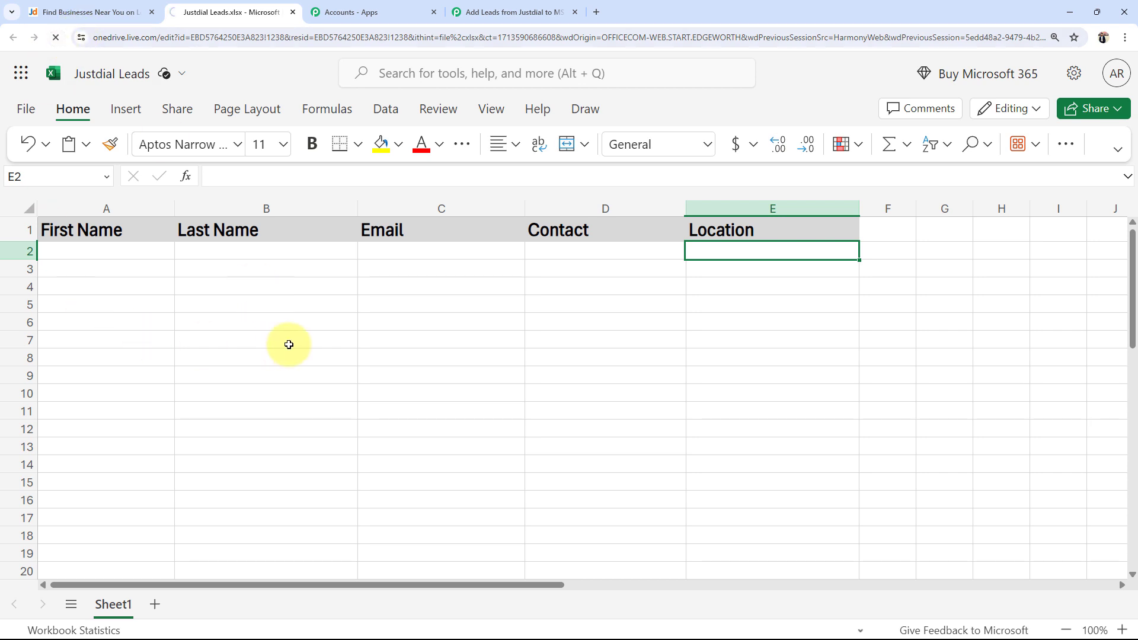
left_click(340, 376)
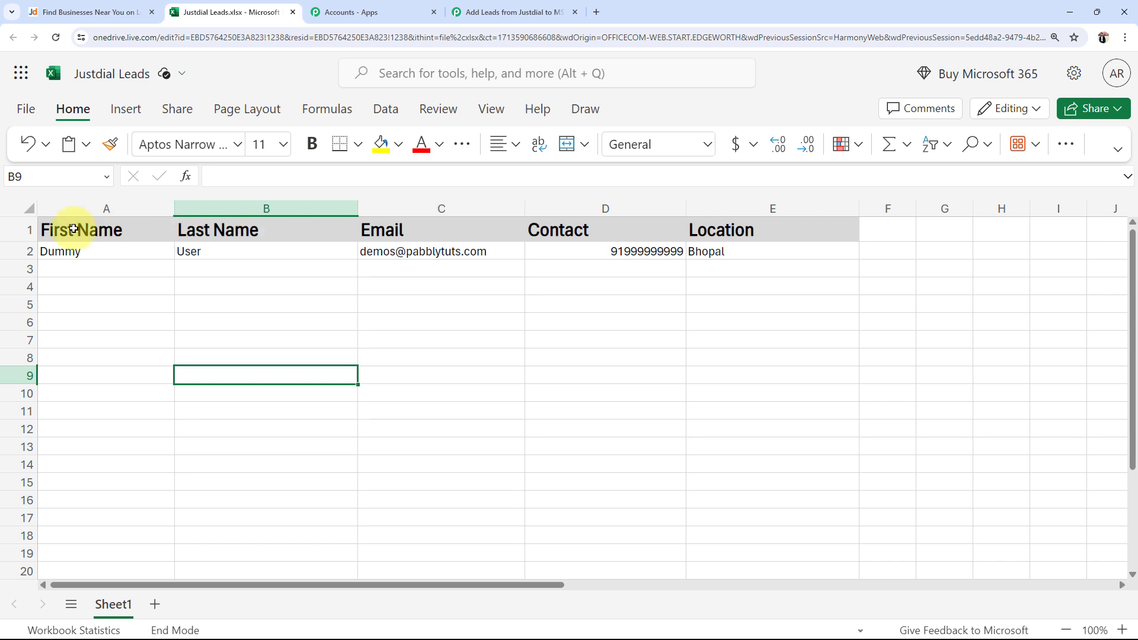
left_click(191, 249)
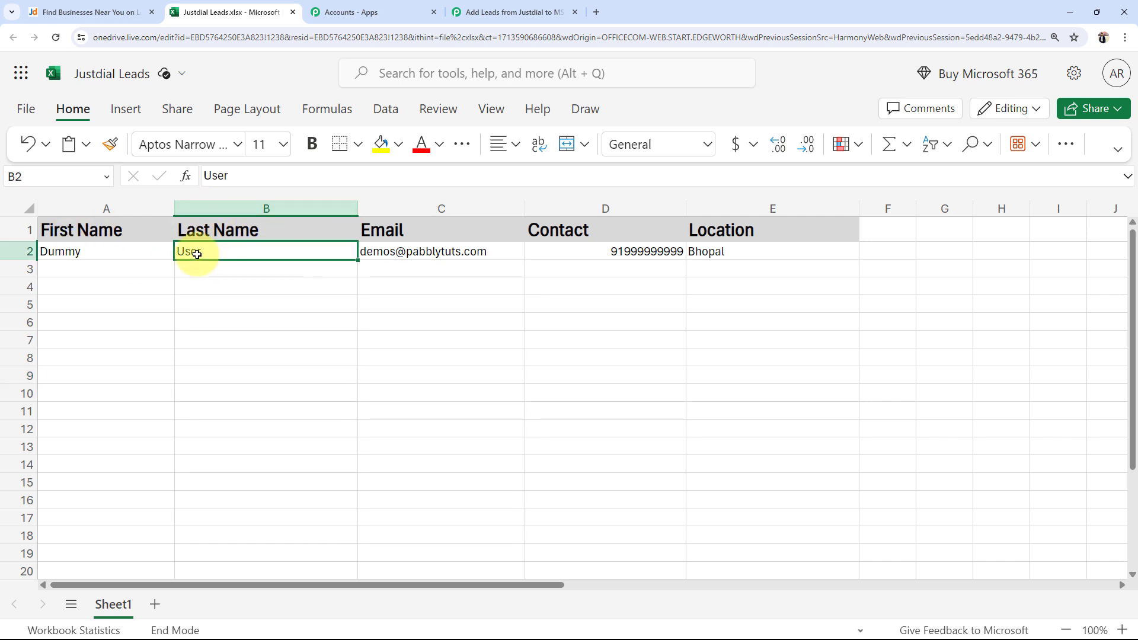
left_click(379, 254)
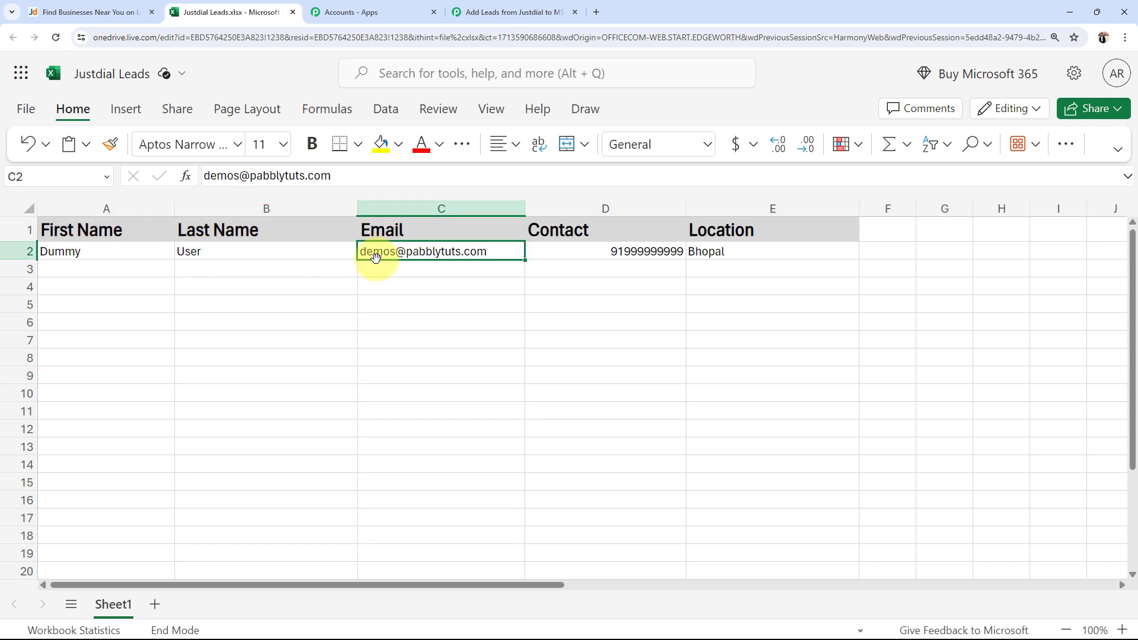
left_click(592, 253)
left_click(709, 251)
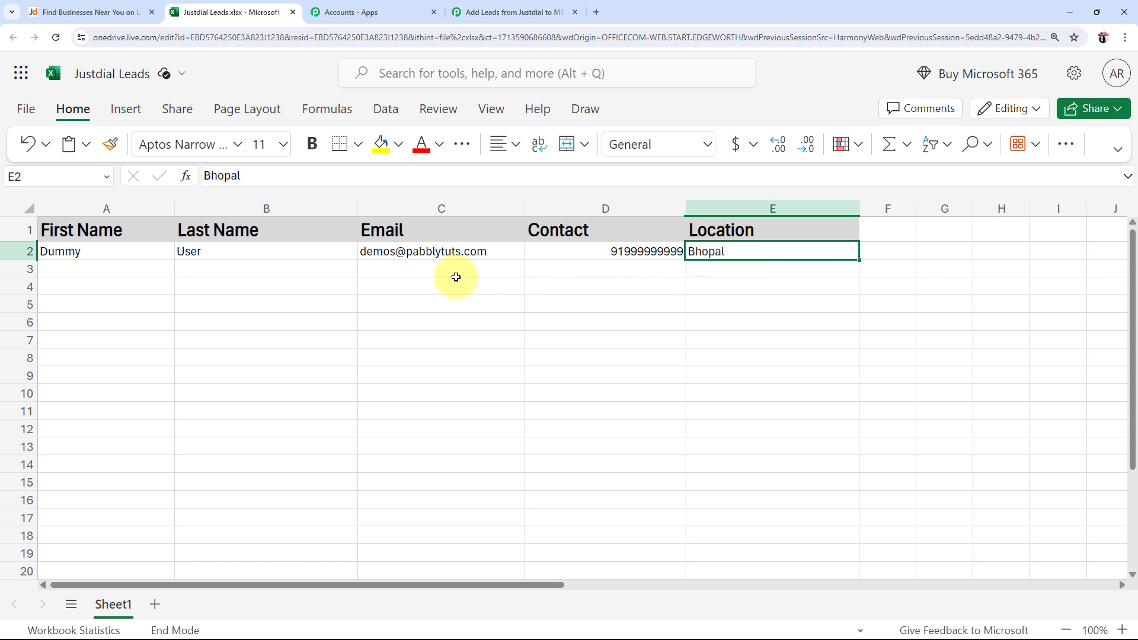
left_click(458, 358)
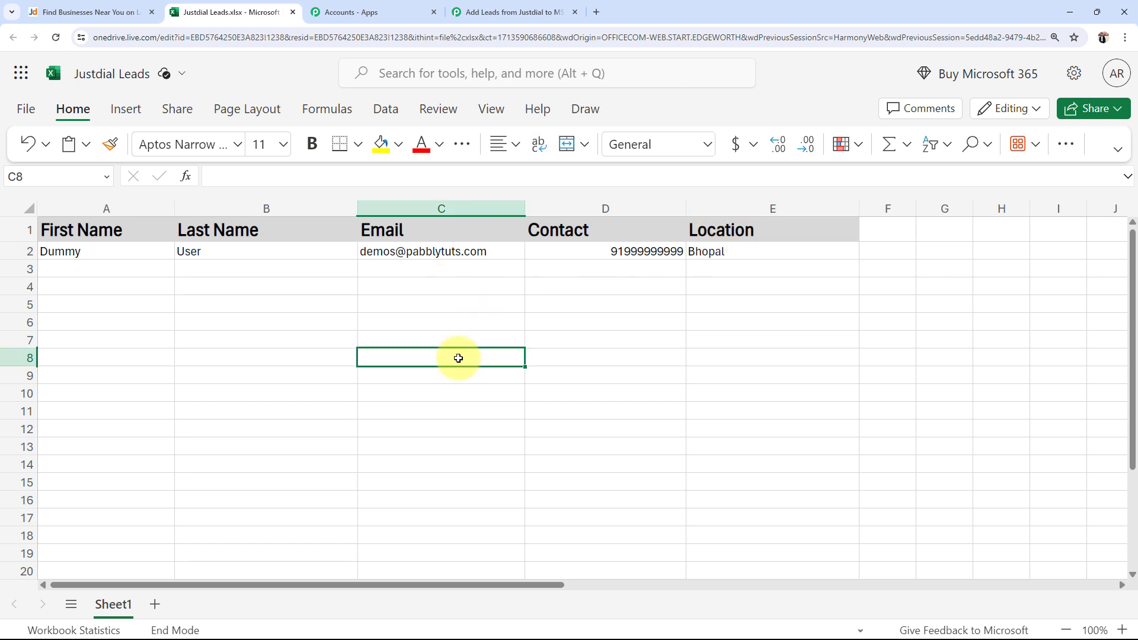
Go back to the Pabbly Connect workflow and collapse the Microsoft Excel action.
left_click(495, 10)
scroll(222, 425, "up", 5)
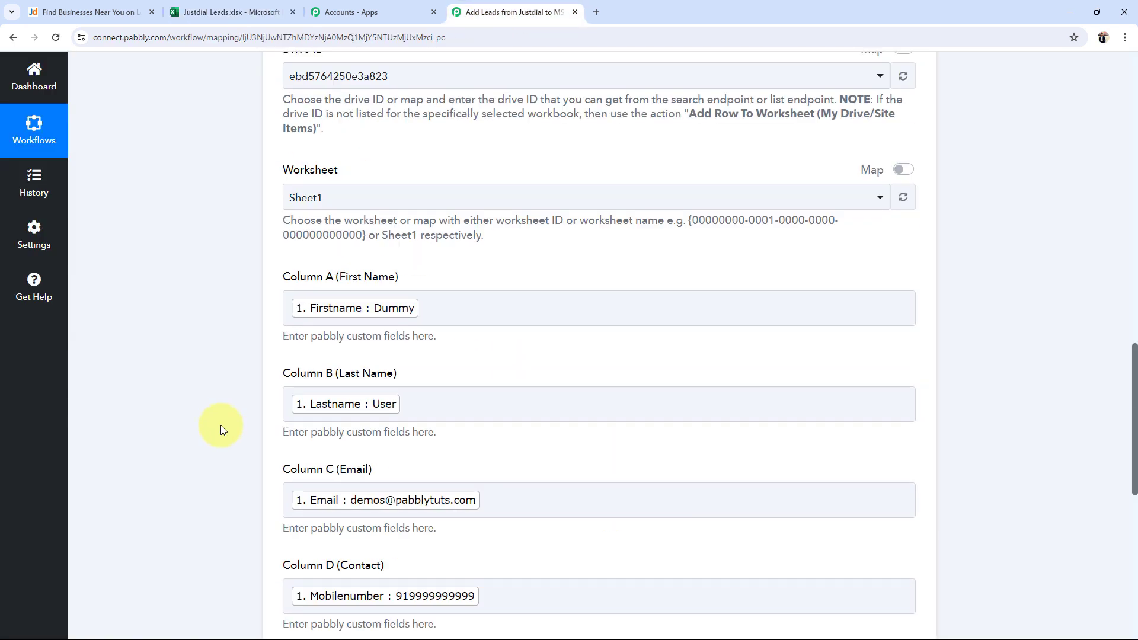
scroll(221, 425, "up", 10)
left_click(257, 447)
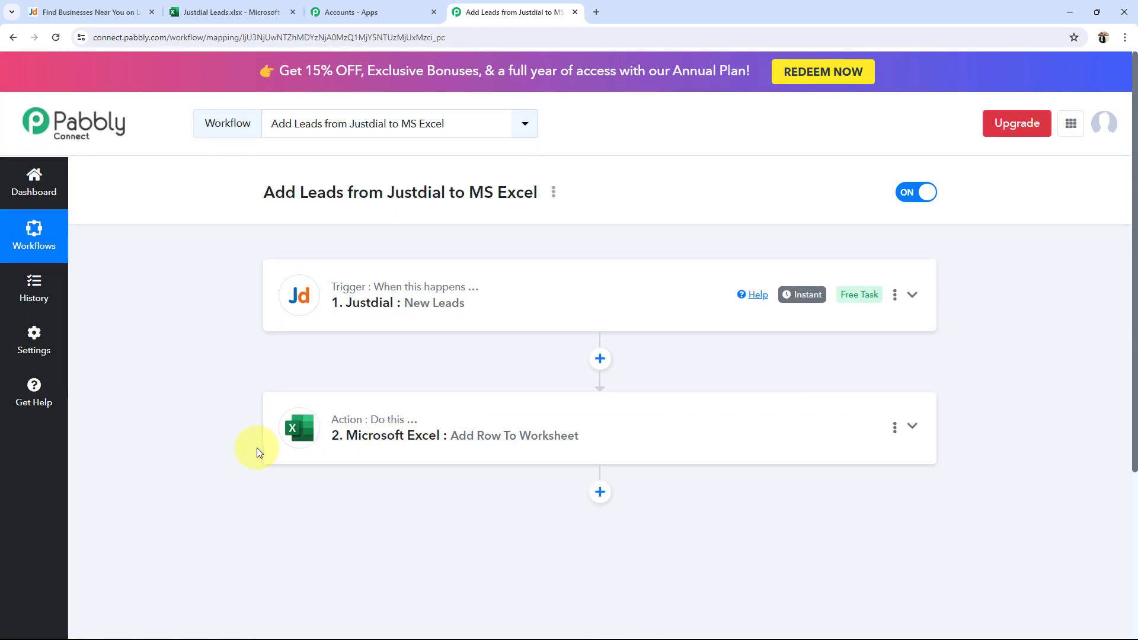